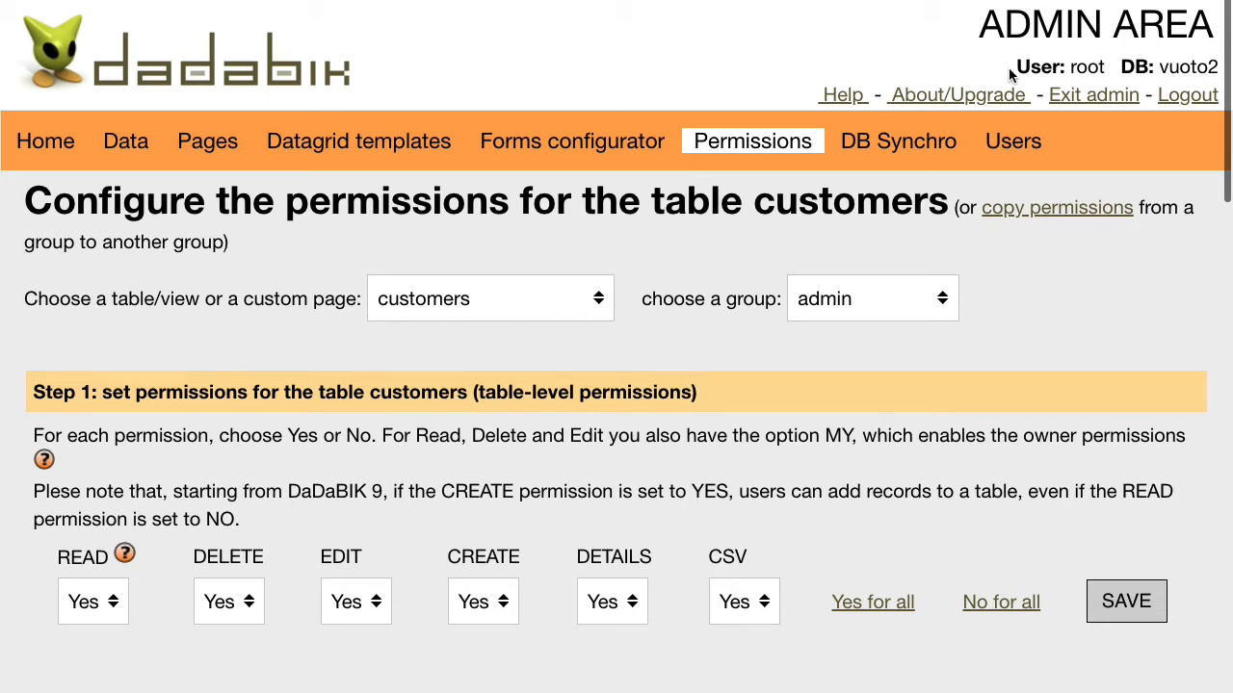
- Exit the admin area, view the application's users list under Admin, then log out
{"action": "left_click", "coordinate": [1094, 95]}
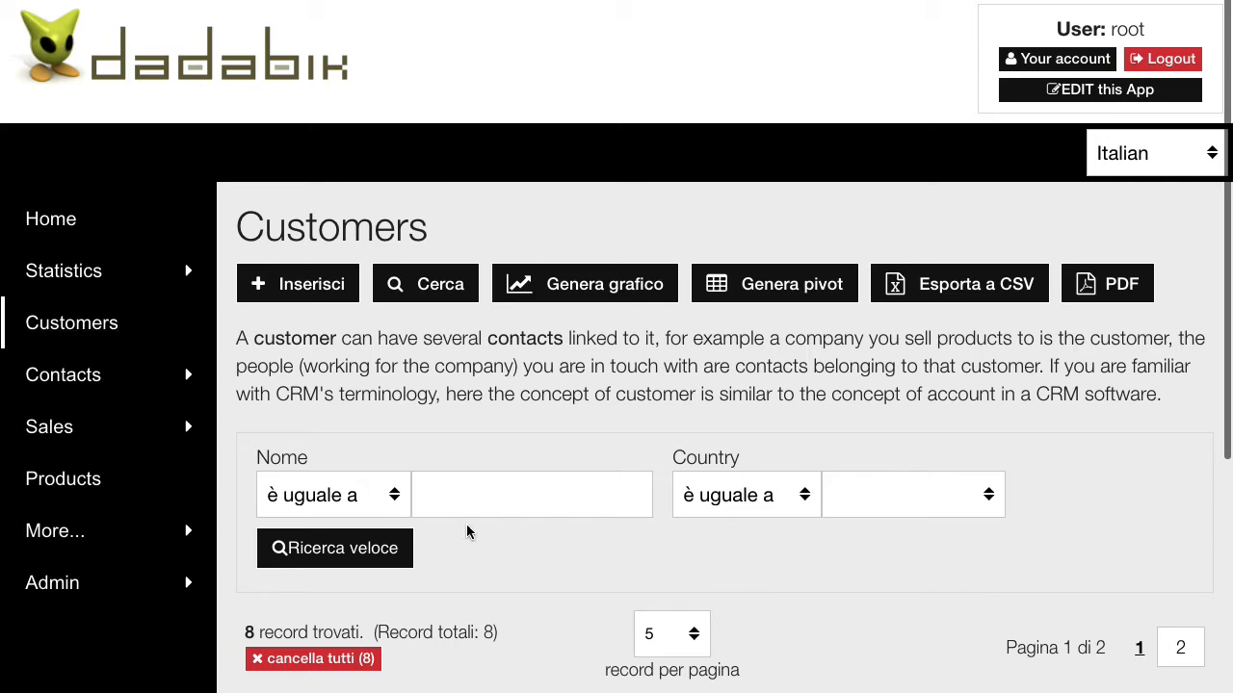
{"action": "left_click", "coordinate": [56, 594]}
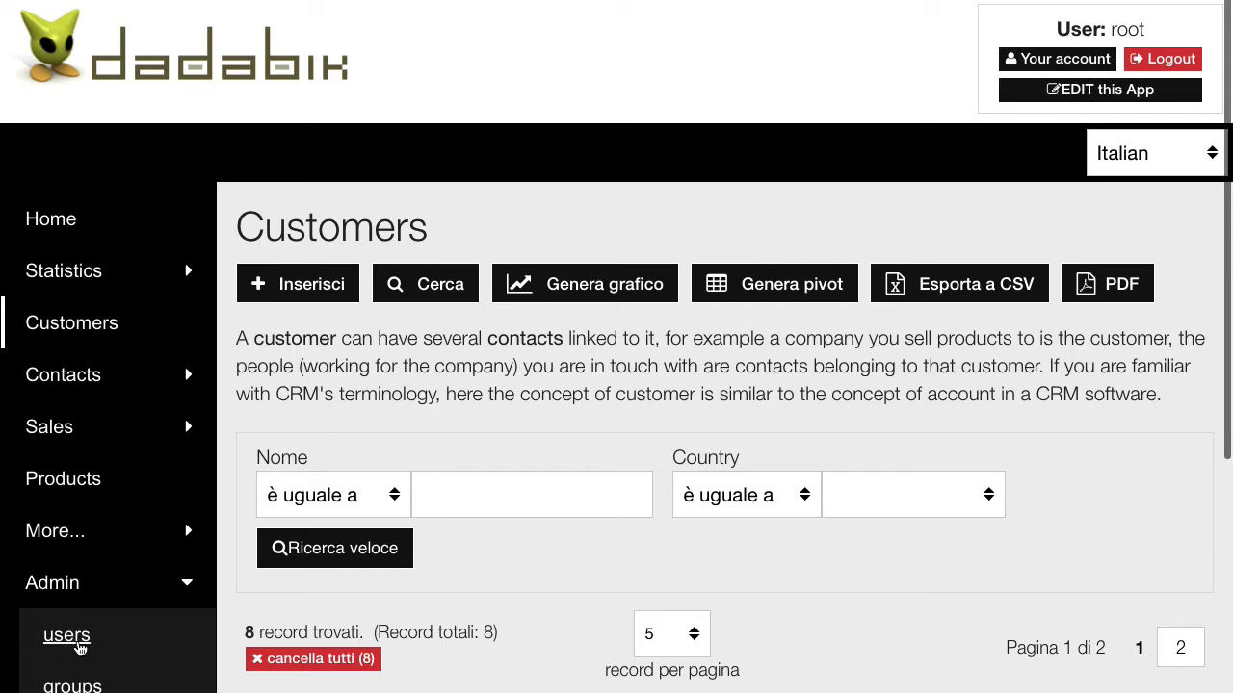
{"action": "left_click", "coordinate": [68, 638]}
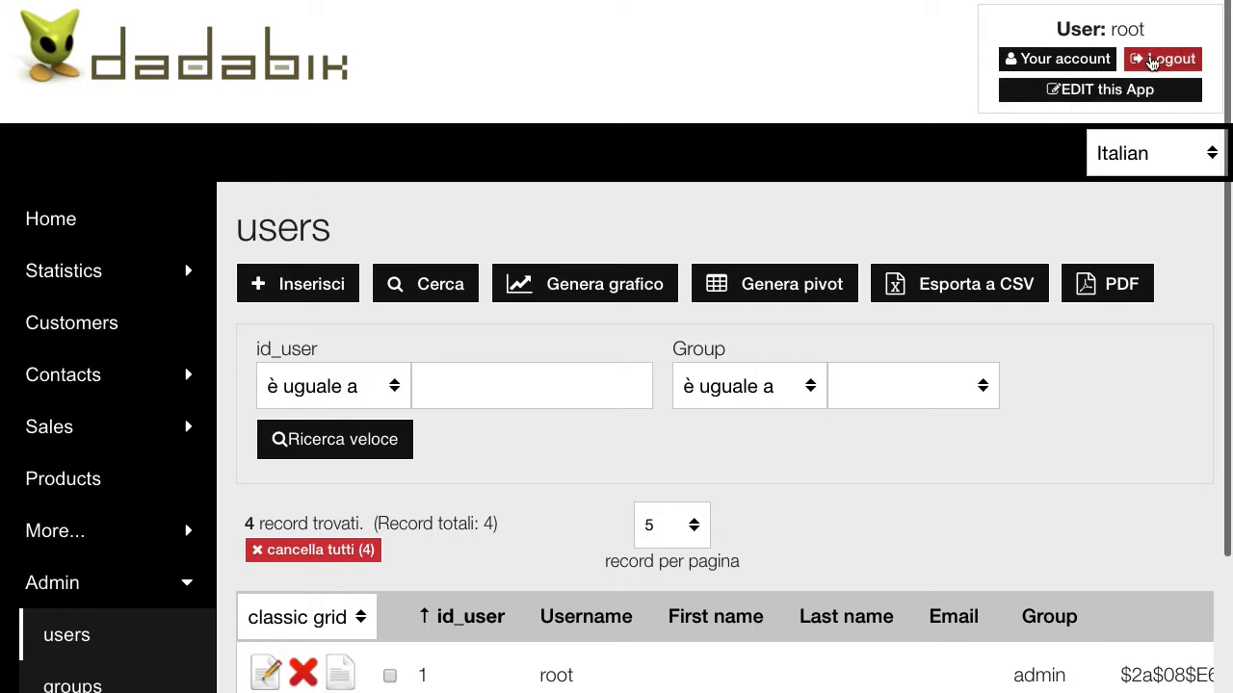
{"action": "left_click", "coordinate": [1153, 62]}
- Log in as a regular non-admin user with that user's username and password
{"action": "left_click", "coordinate": [484, 188]}
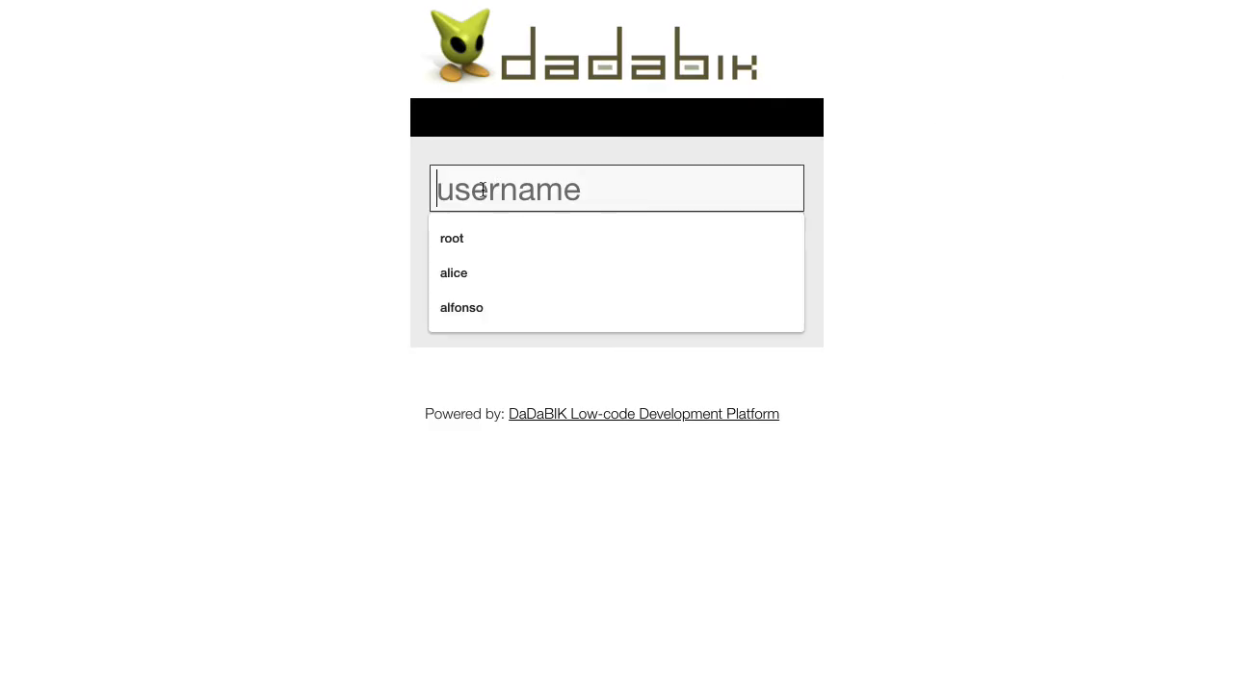
{"action": "type", "text": "alice"}
{"action": "key", "text": "Tab"}
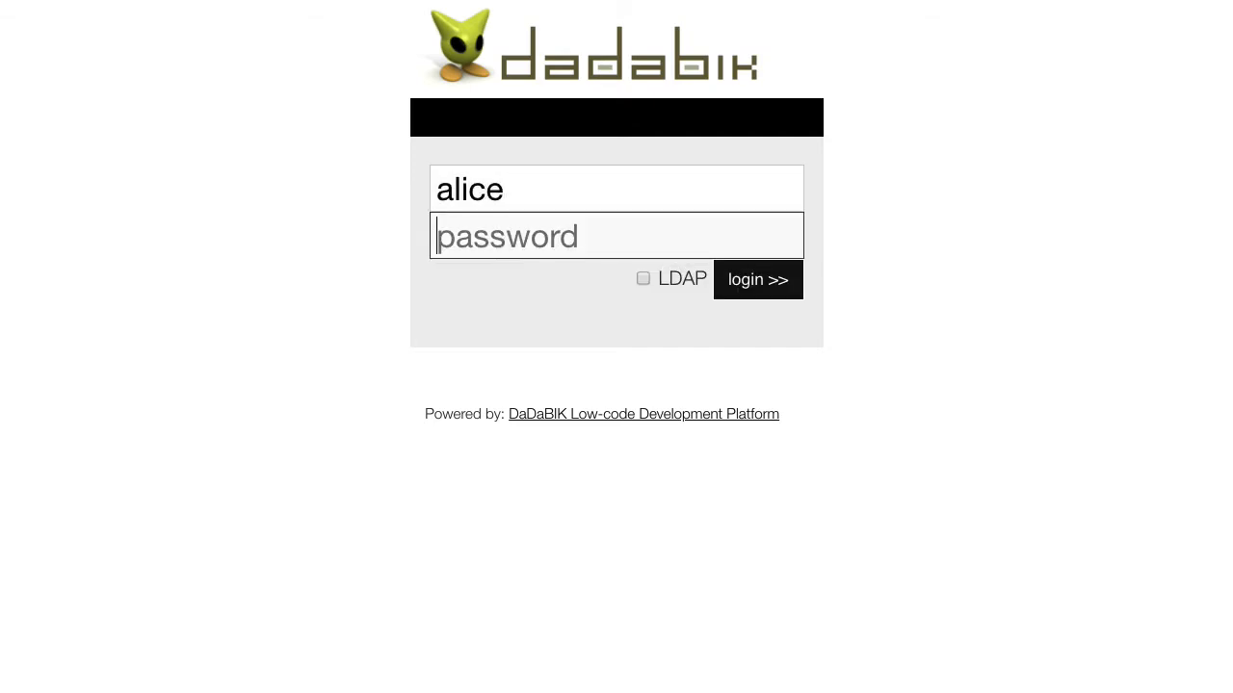
{"action": "type", "text": "•••••••"}
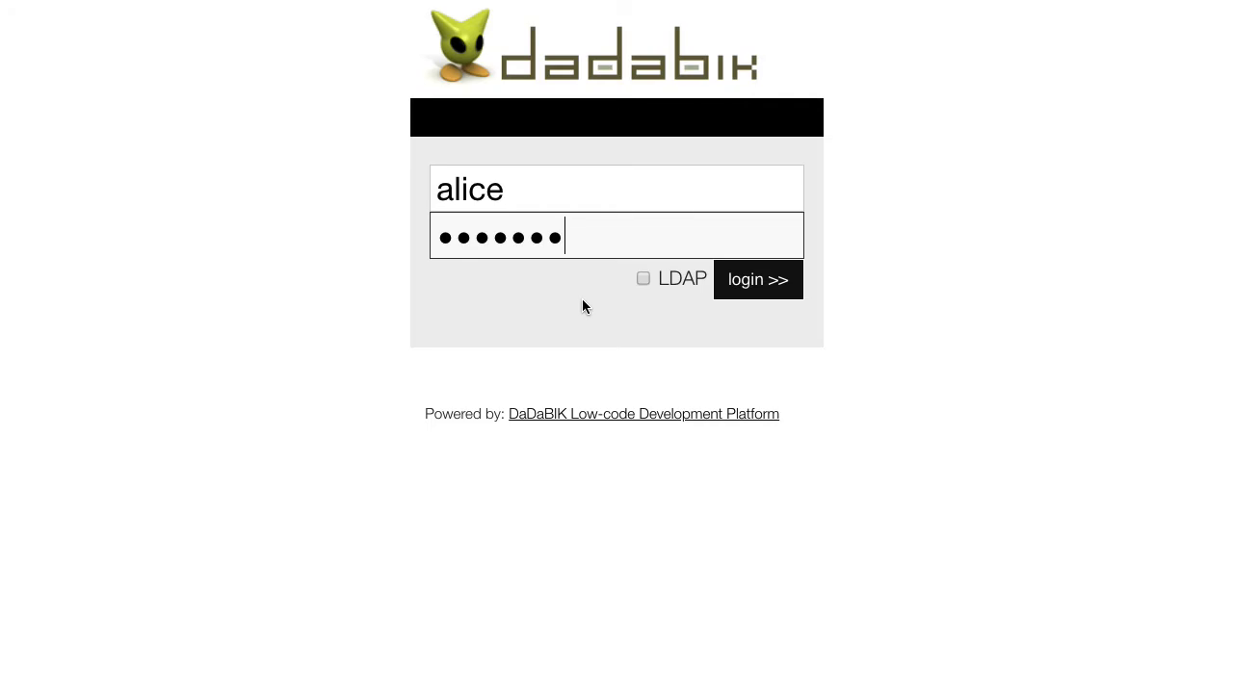
{"action": "key", "text": "Return"}
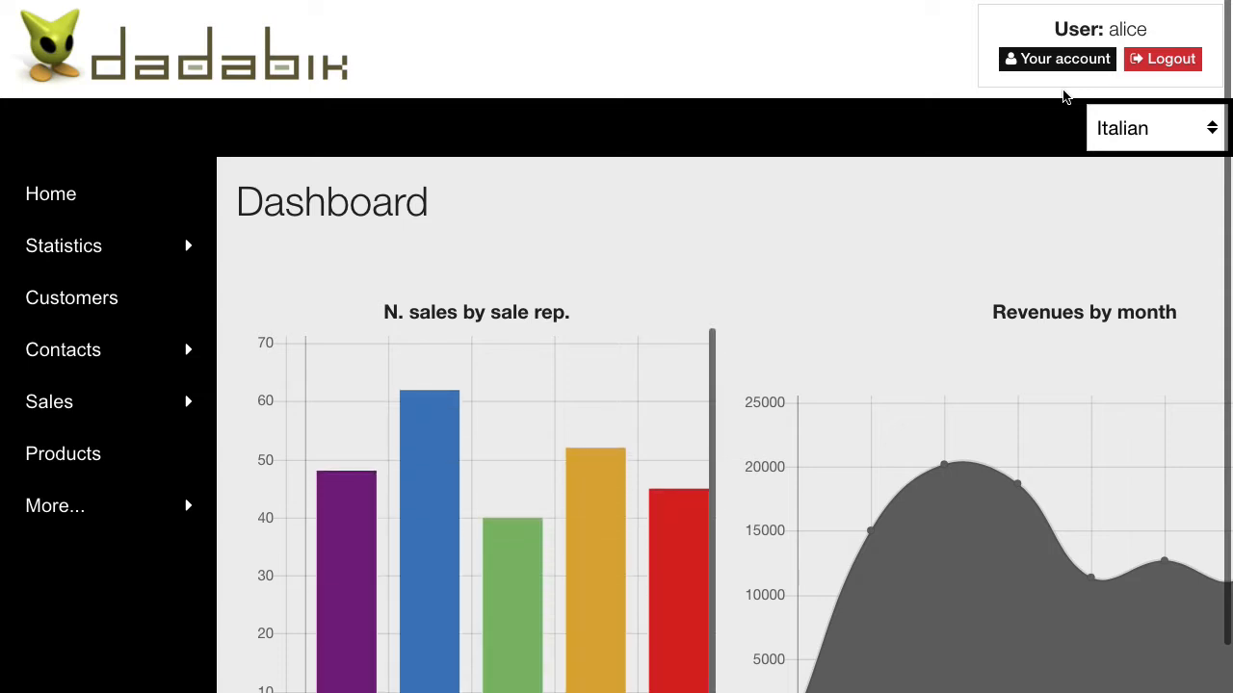
{"action": "left_click", "coordinate": [70, 513]}
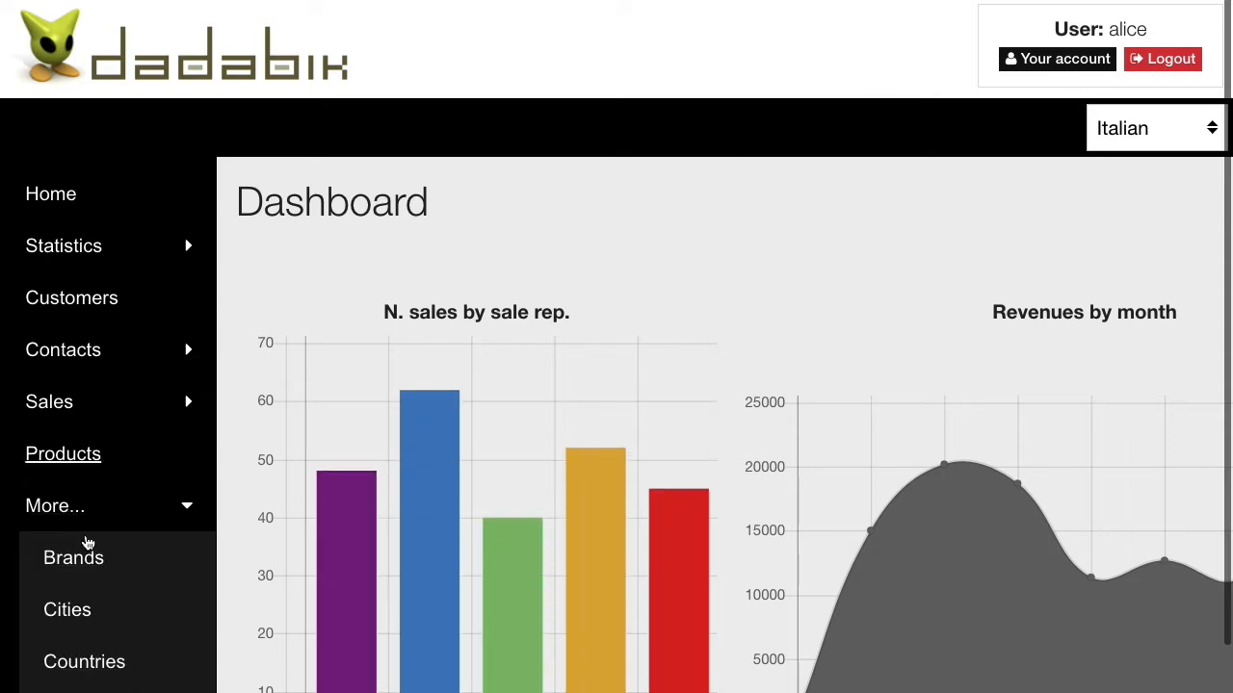
{"action": "left_click", "coordinate": [55, 513]}
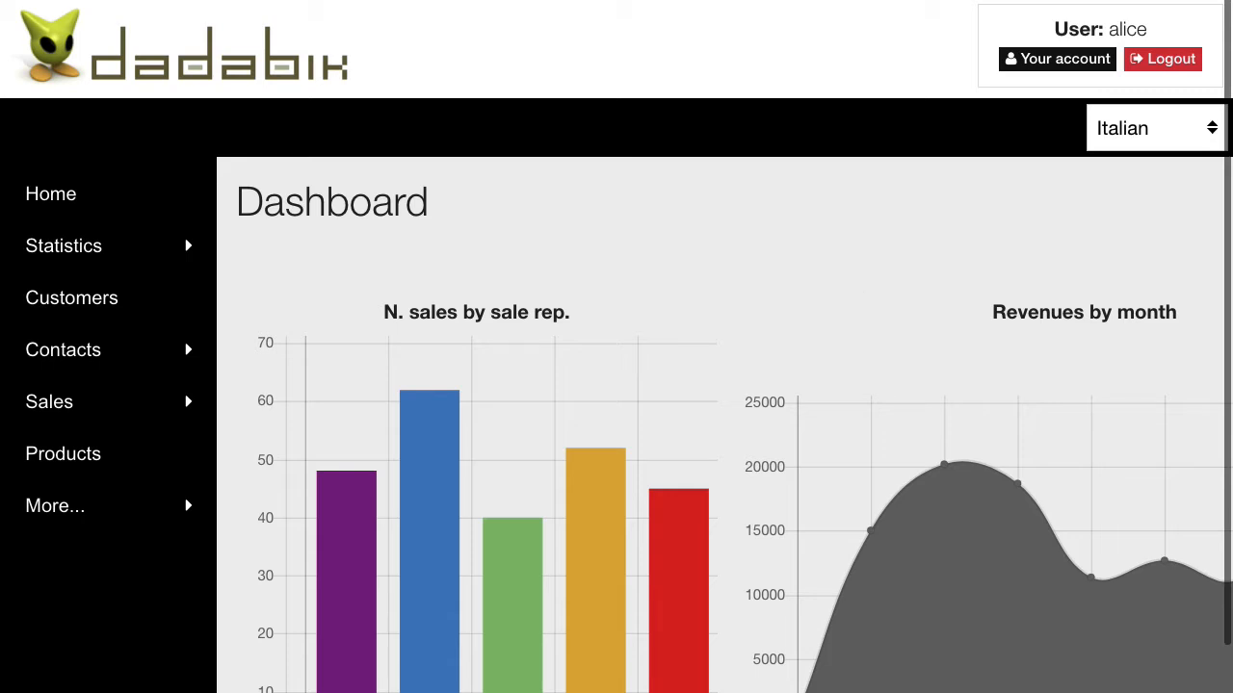
- Log out of the regular user's session and sign back in as root with the administrator password
{"action": "left_click", "coordinate": [1164, 59]}
{"action": "left_click", "coordinate": [497, 187]}
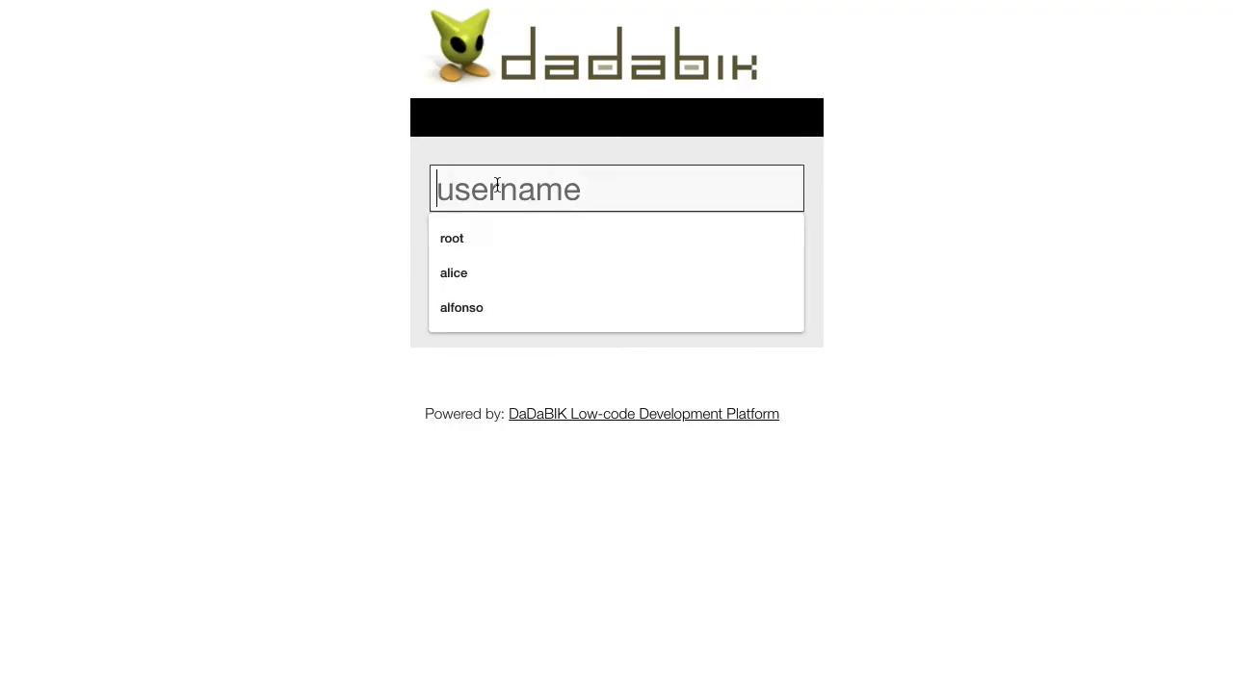
{"action": "type", "text": "root"}
{"action": "key", "text": "Tab"}
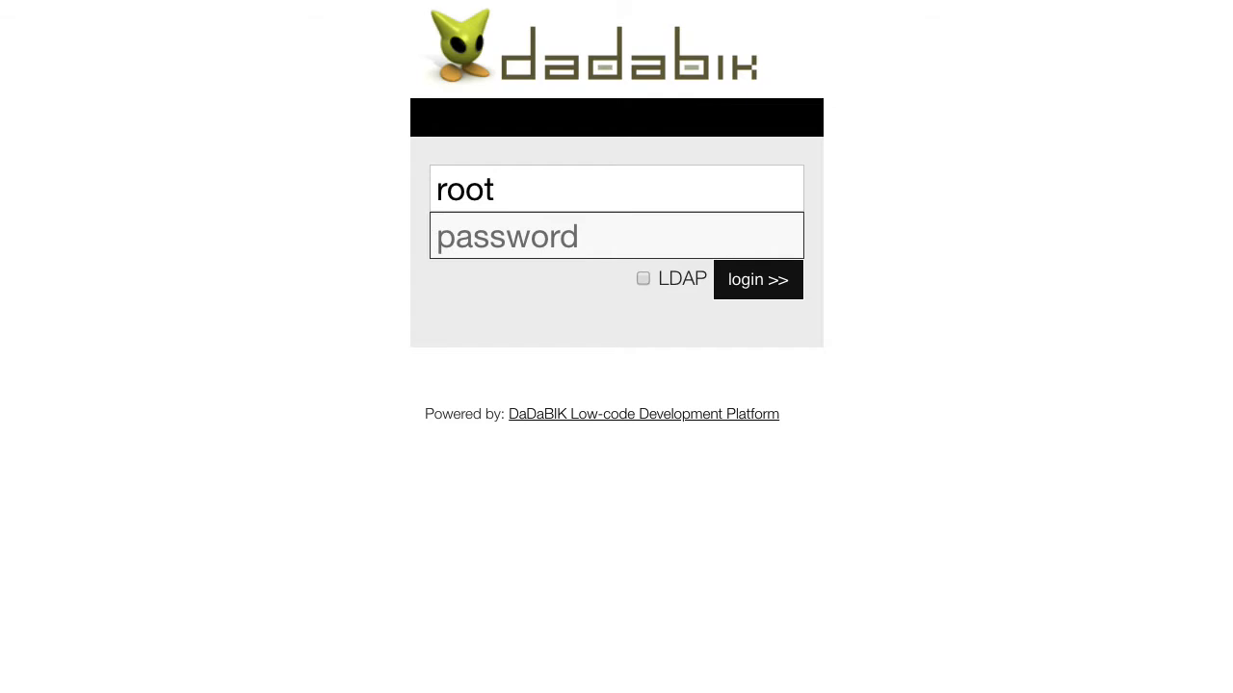
{"action": "type", "text": "•••••••"}
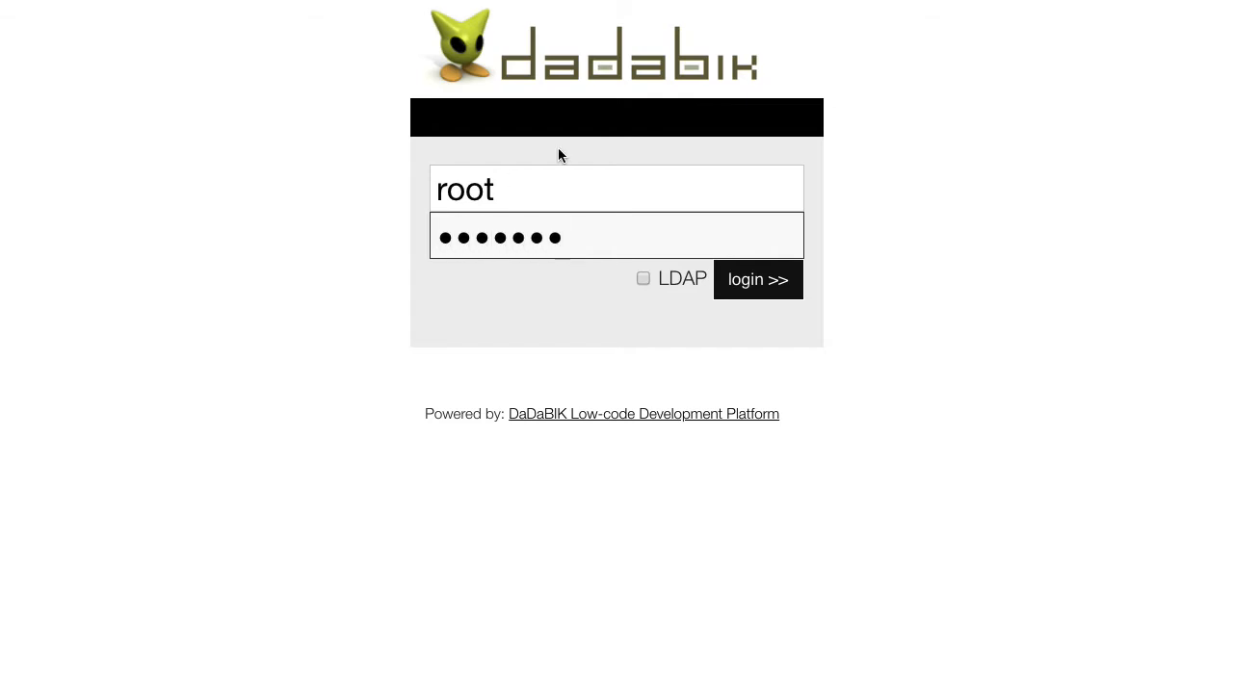
{"action": "key", "text": "Return"}
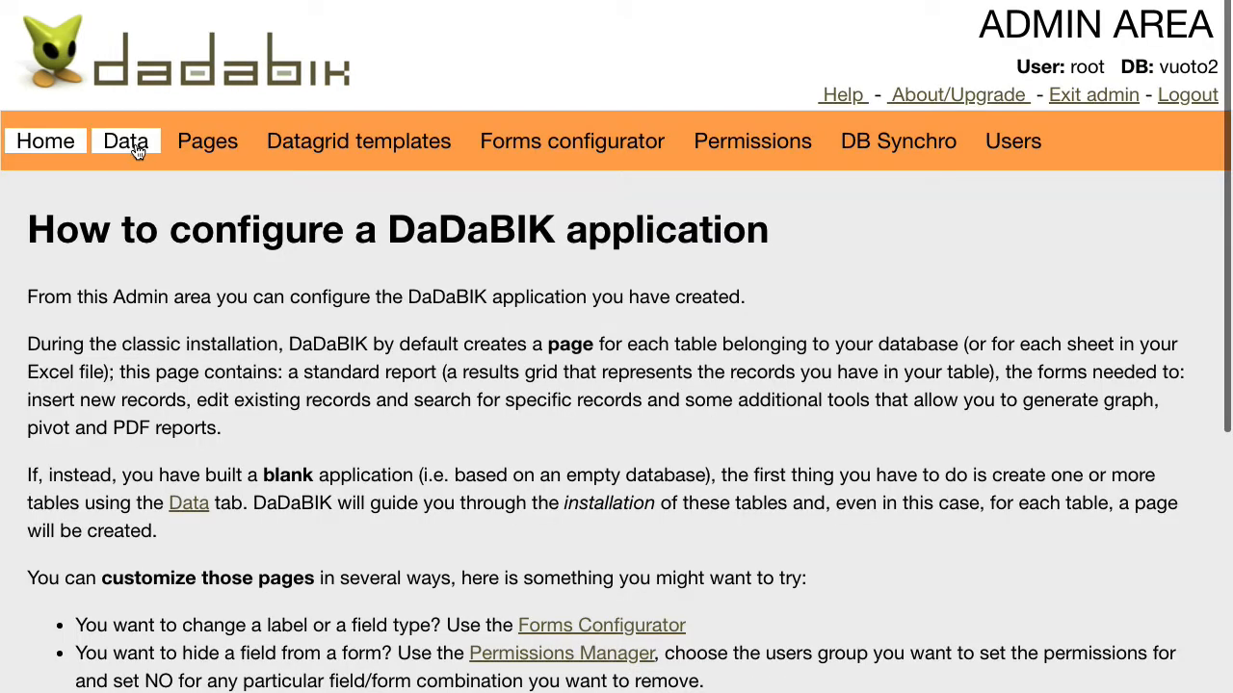
- Go to the views part of the Data section and start filling in the new view's name
{"action": "left_click", "coordinate": [138, 151]}
{"action": "scroll", "coordinate": [349, 286], "scroll_direction": "down", "scroll_amount": 1}
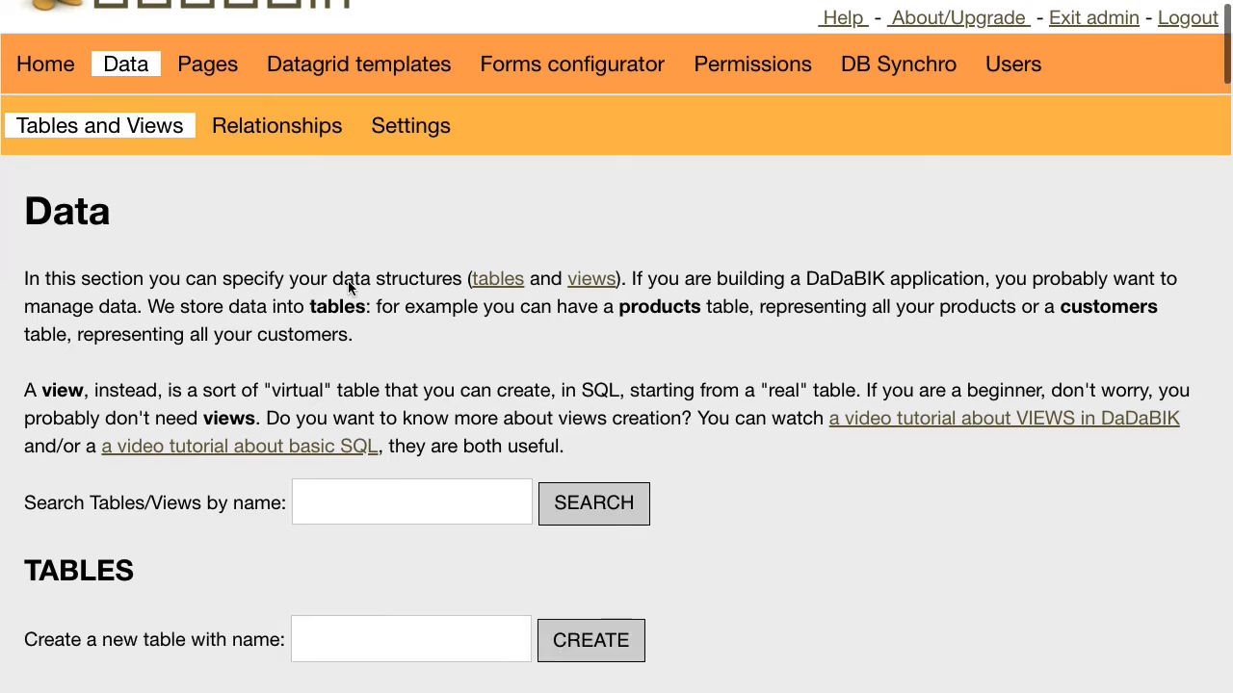
{"action": "left_click", "coordinate": [591, 278]}
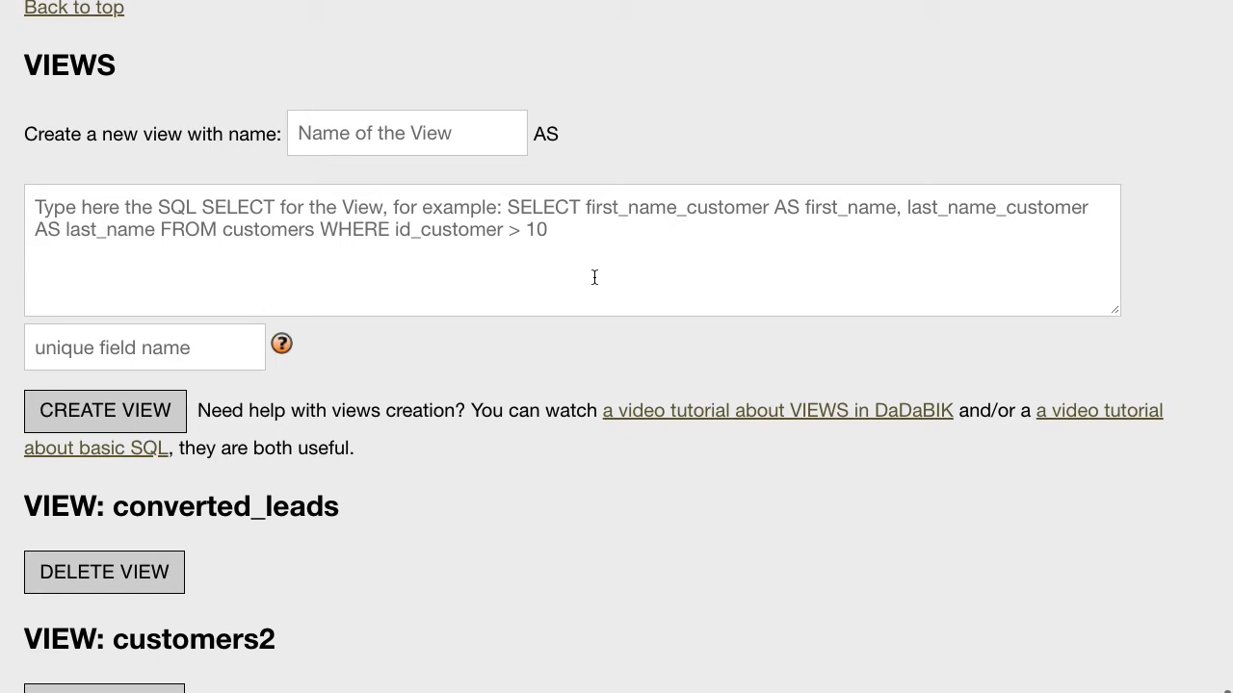
{"action": "left_click", "coordinate": [350, 137]}
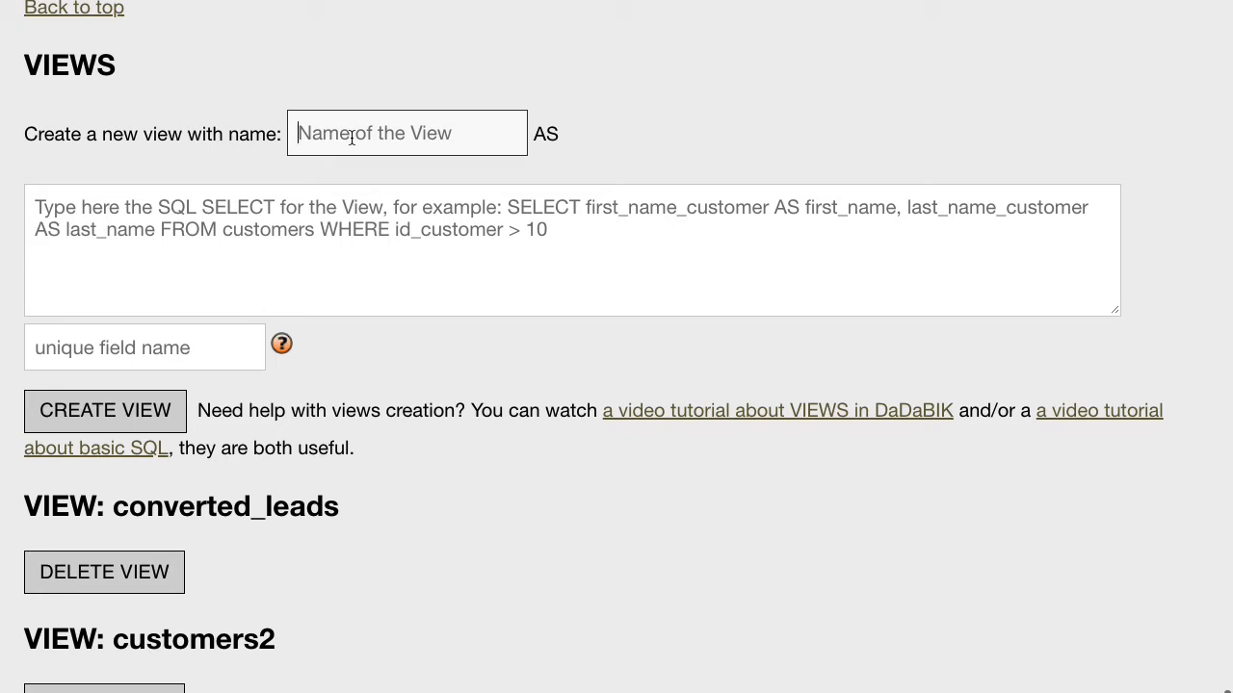
- Name the view users_view with the query SELECT * FROM dadabik_users WHERE id_group <> 1
{"action": "type", "text": "users"}
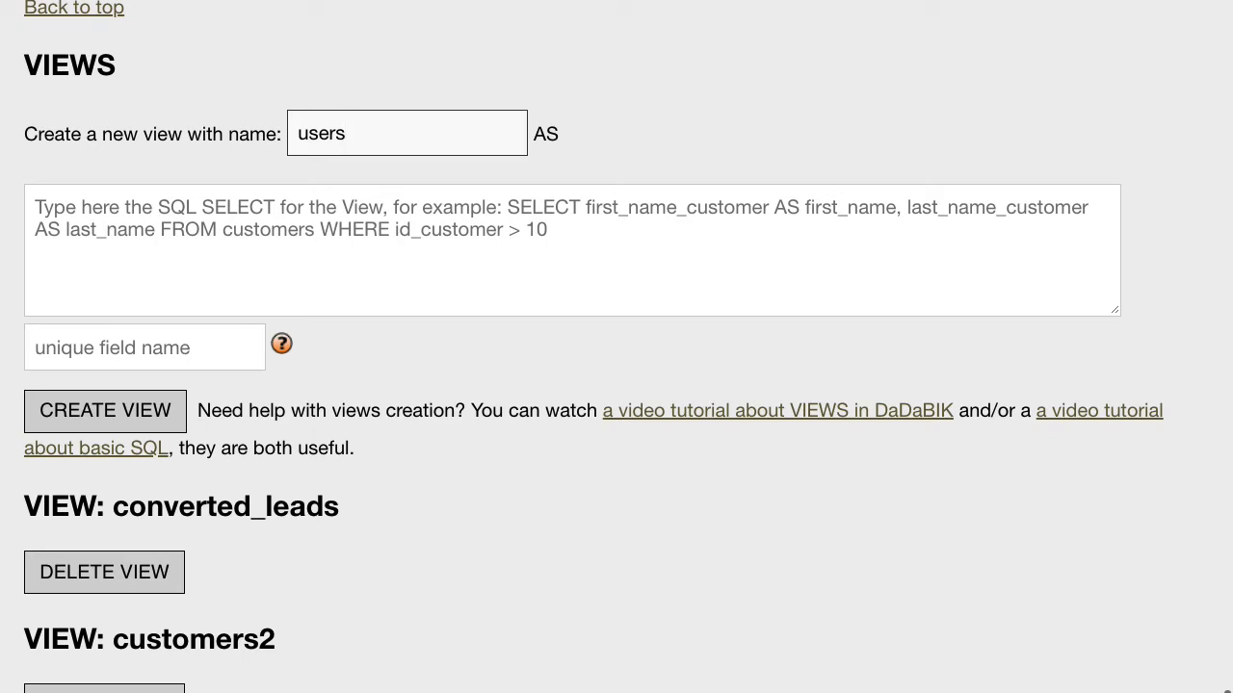
{"action": "type", "text": "_views"}
{"action": "key", "text": "BackSpace"}
{"action": "left_click", "coordinate": [246, 229]}
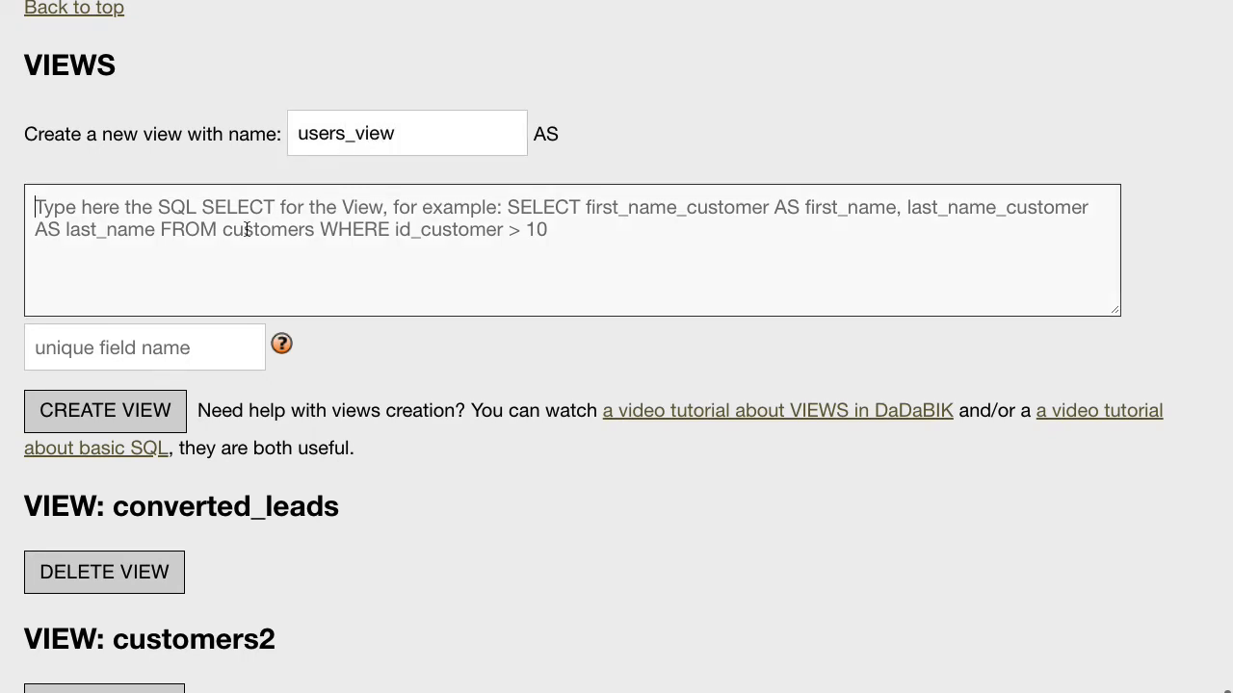
{"action": "type", "text": "SELECT "}
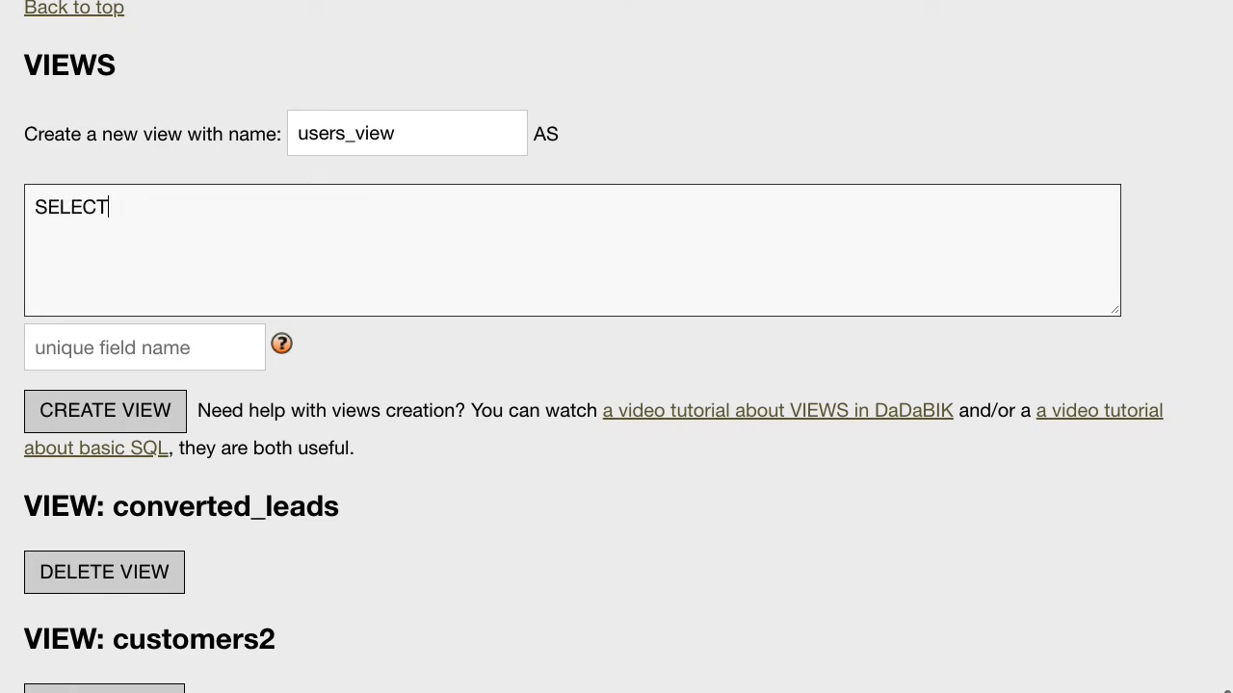
{"action": "type", "text": "* FROM dadabi"}
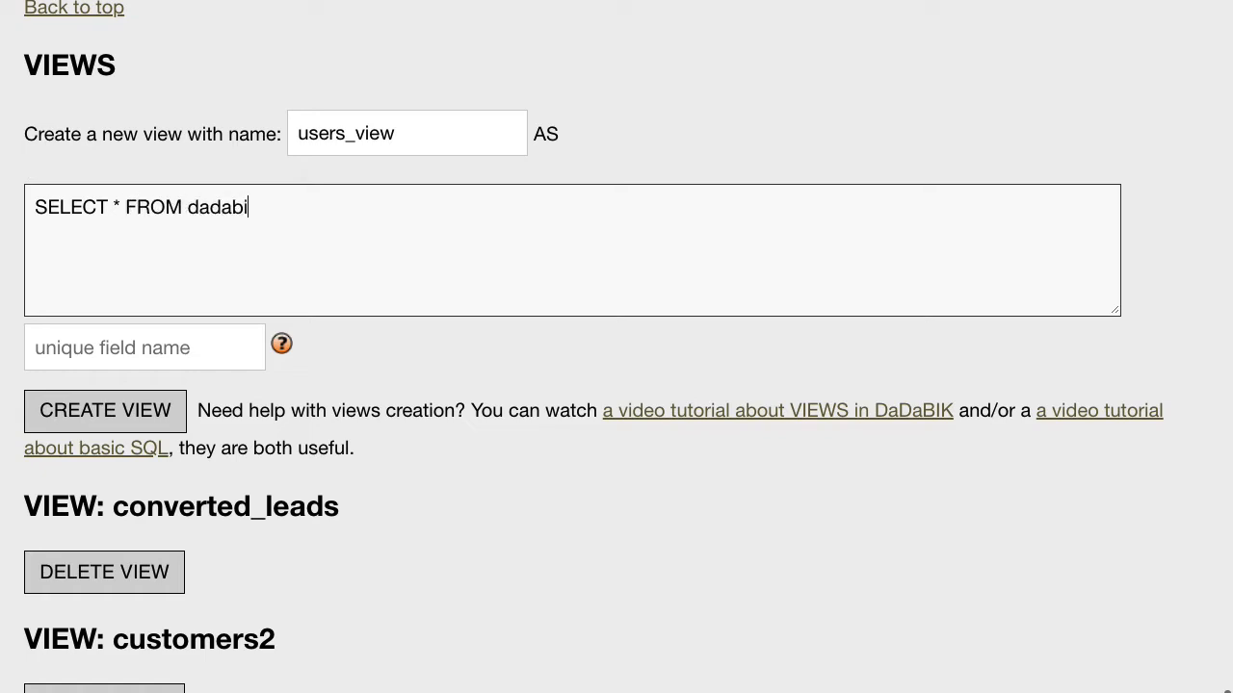
{"action": "type", "text": "k_users"}
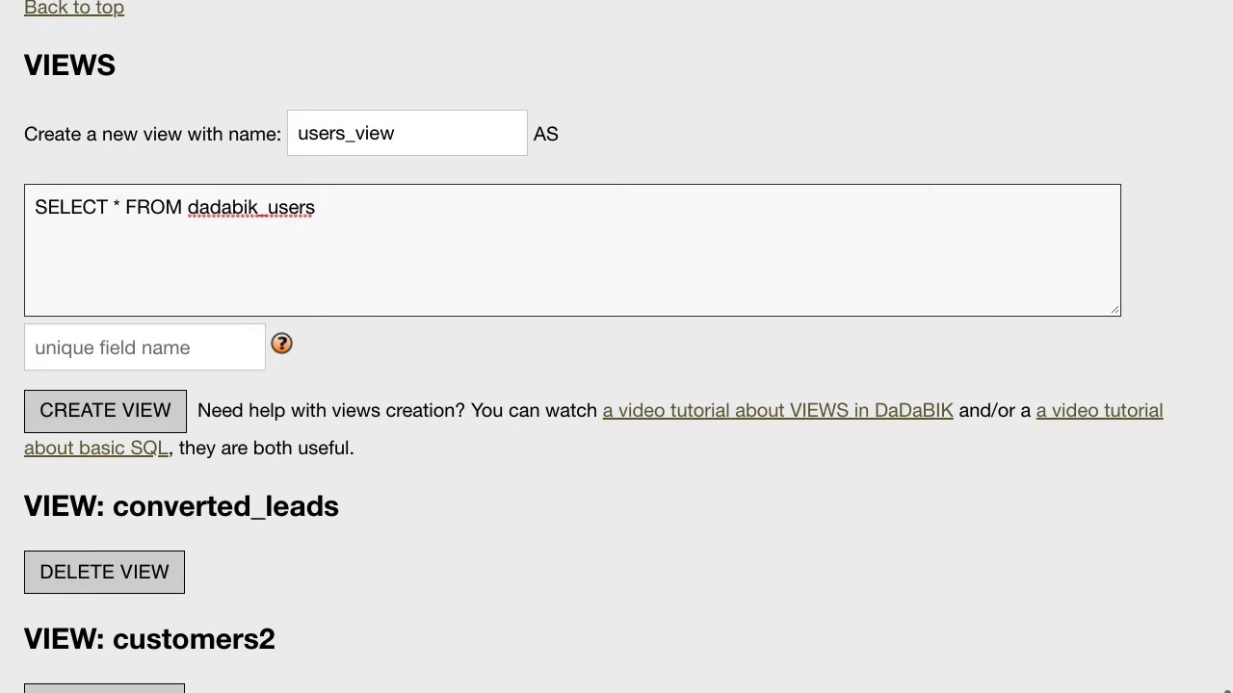
{"action": "type", "text": "WHERE id_group "}
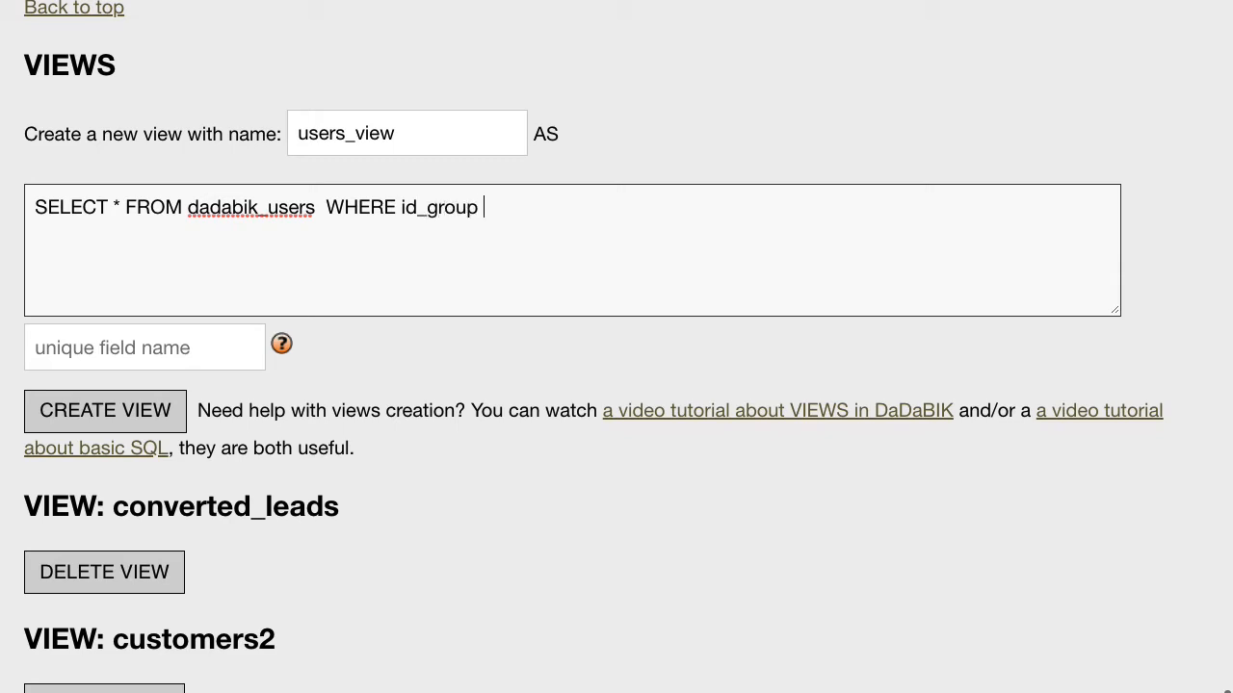
{"action": "type", "text": "<> 1"}
- Set id_user as the unique field and create the users_view view
{"action": "left_click", "coordinate": [125, 348]}
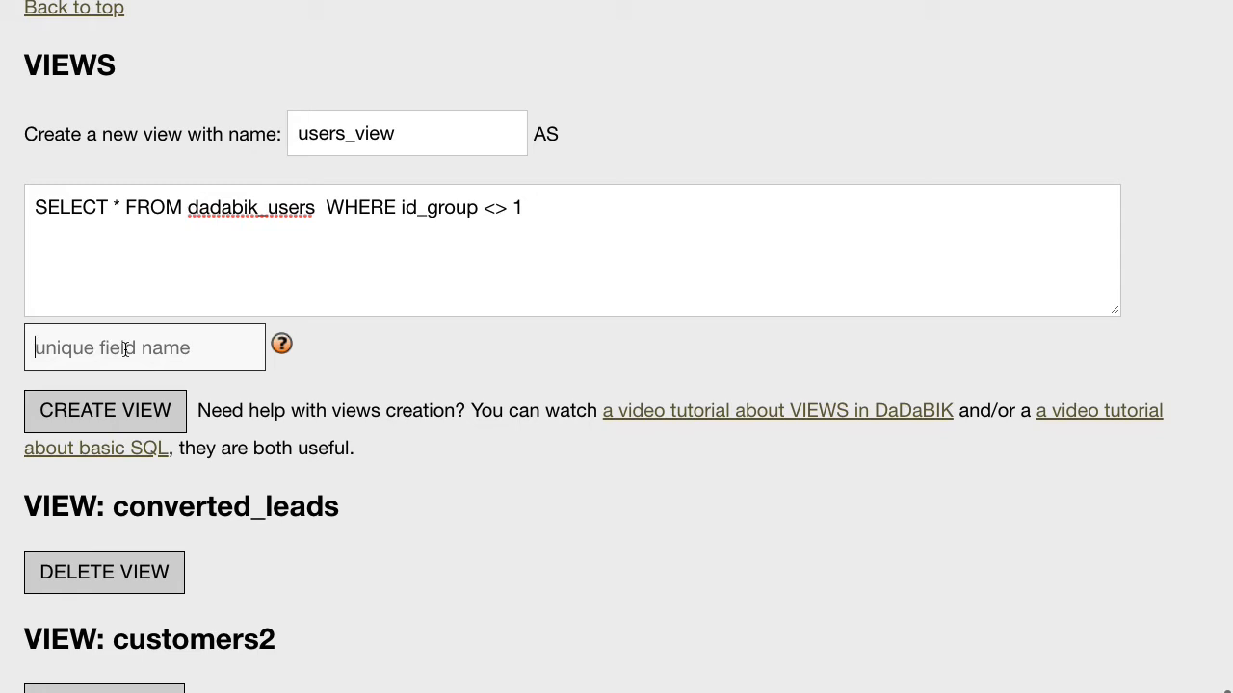
{"action": "type", "text": "id_user"}
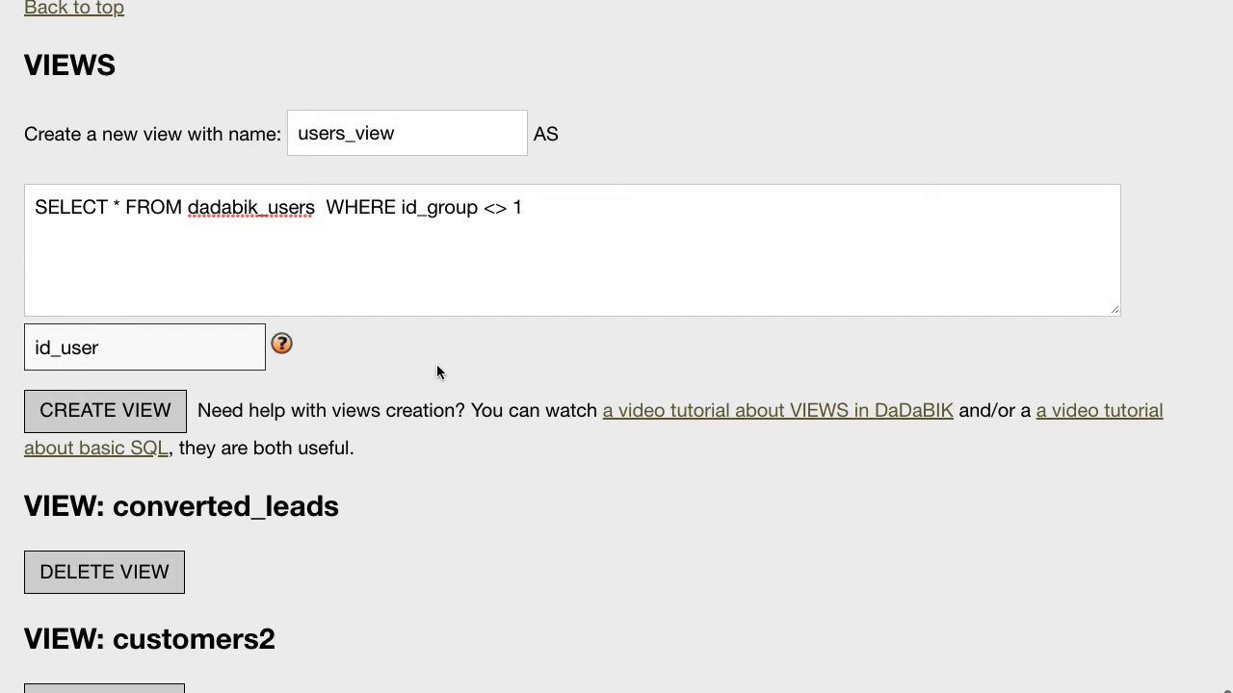
{"action": "left_click", "coordinate": [135, 402]}
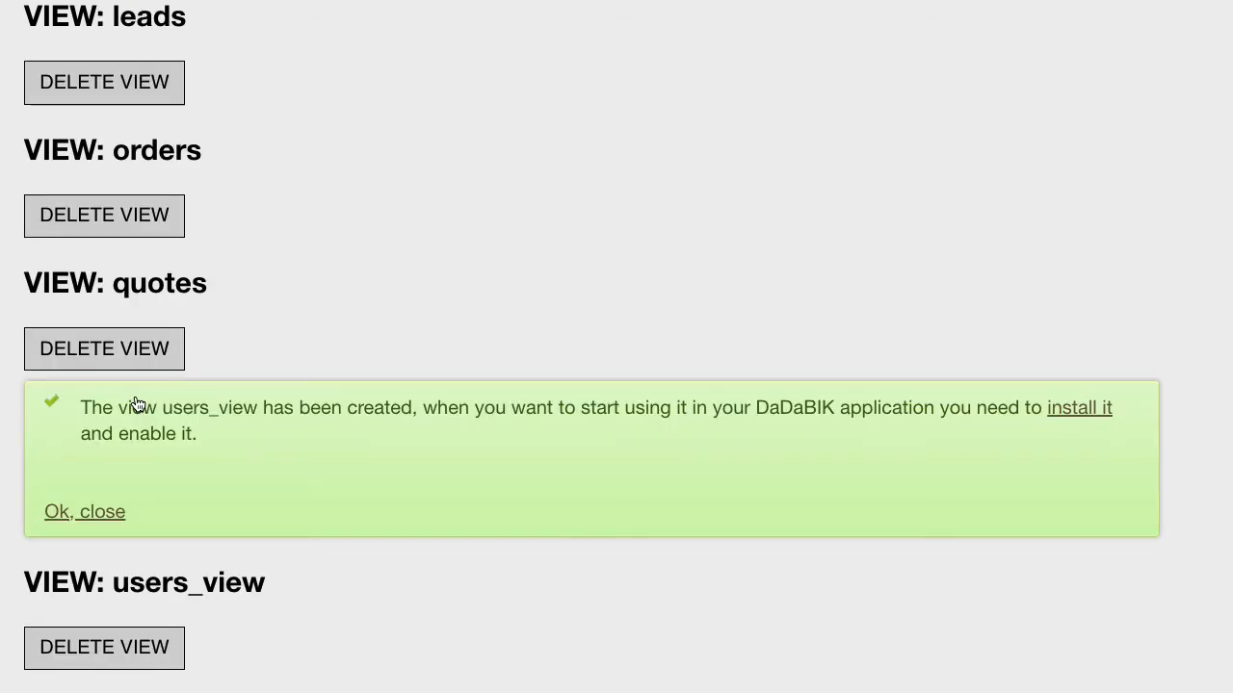
- Install users_view as an application page
{"action": "left_click", "coordinate": [1080, 410]}
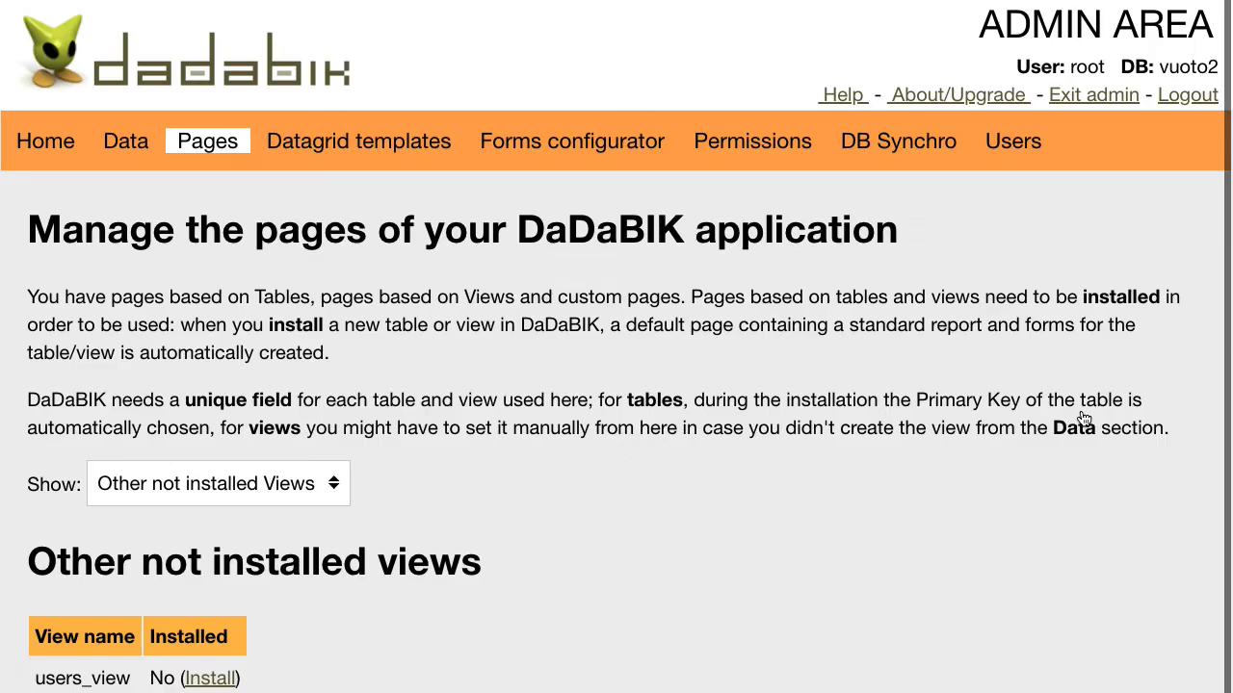
{"action": "scroll", "coordinate": [361, 559], "scroll_direction": "down", "scroll_amount": 2}
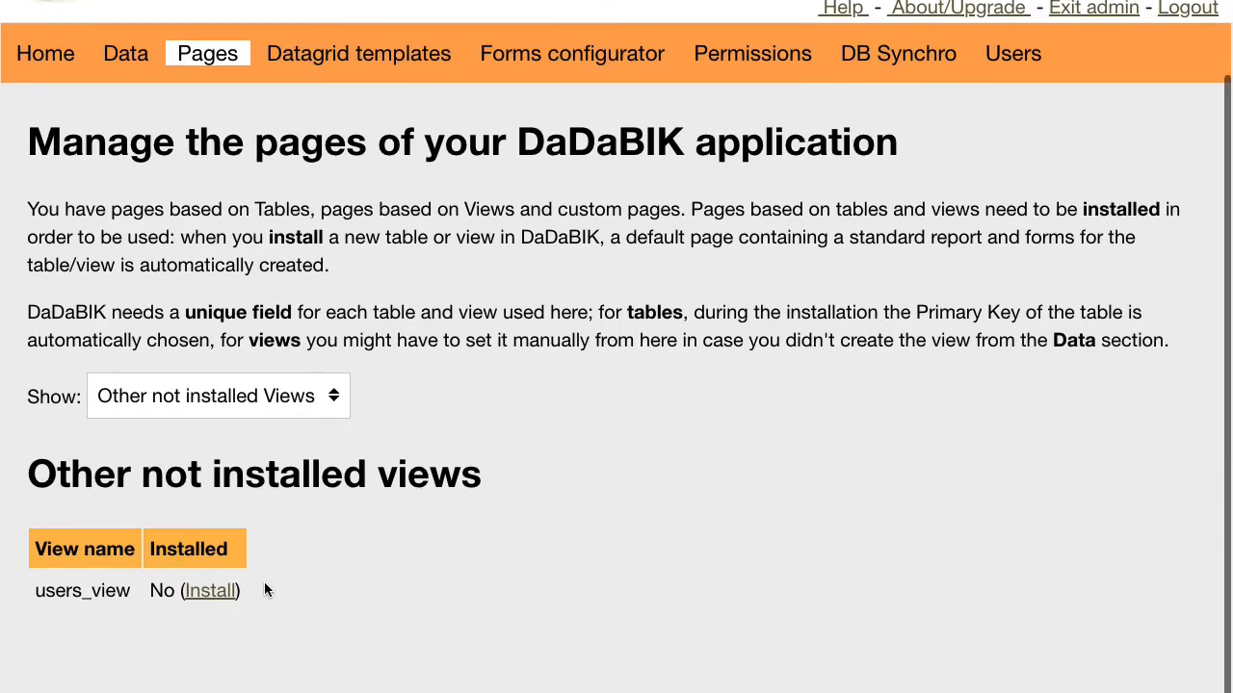
{"action": "left_click", "coordinate": [210, 590]}
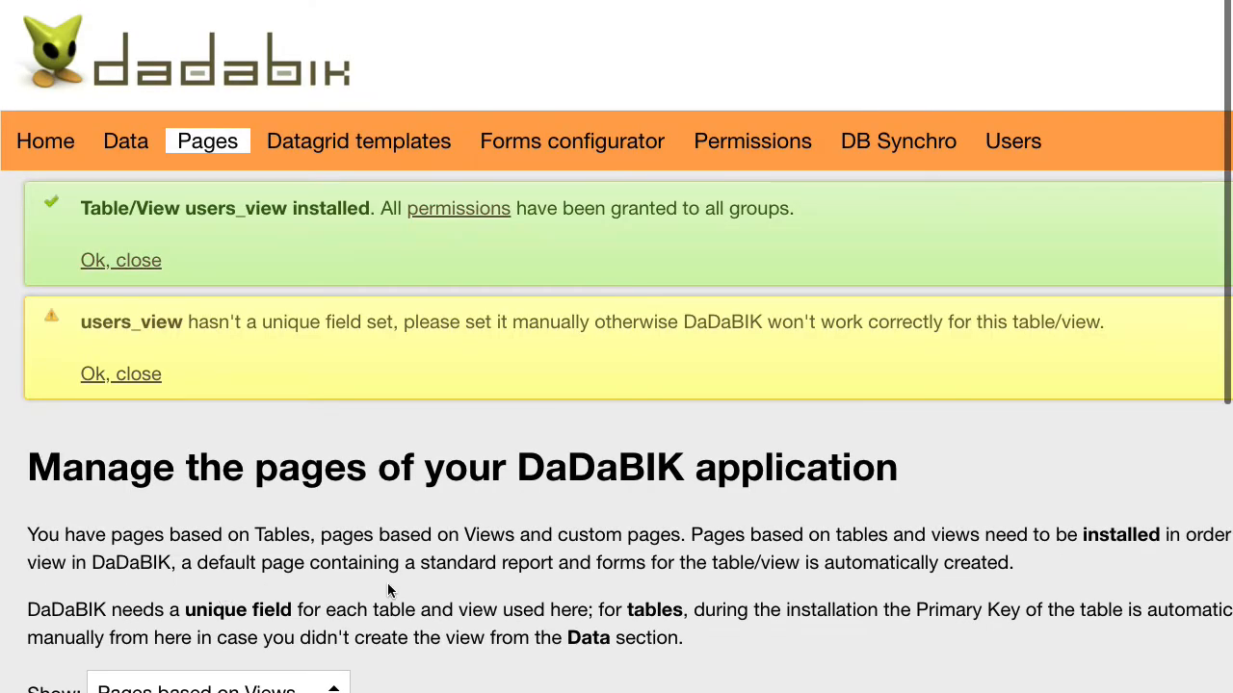
- Choose id_user as users_view's unique field under Pages based on Views and save
{"action": "scroll", "coordinate": [388, 590], "scroll_direction": "down", "scroll_amount": 7}
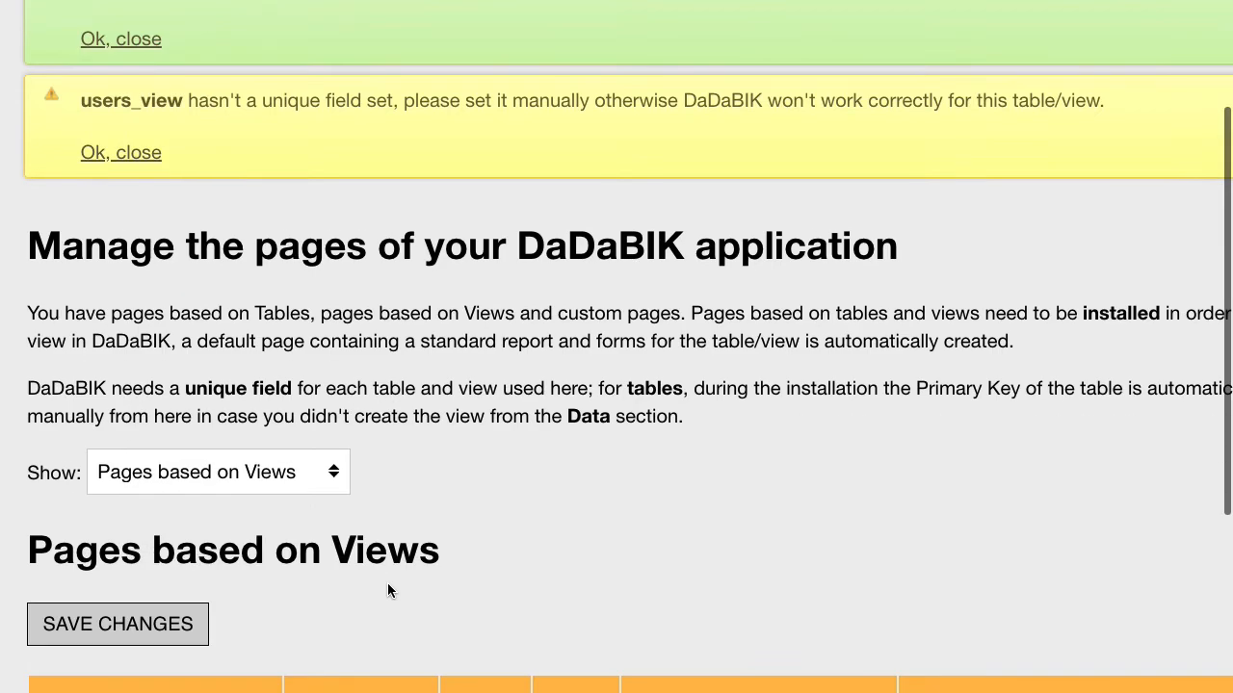
{"action": "scroll", "coordinate": [388, 590], "scroll_direction": "down", "scroll_amount": 1}
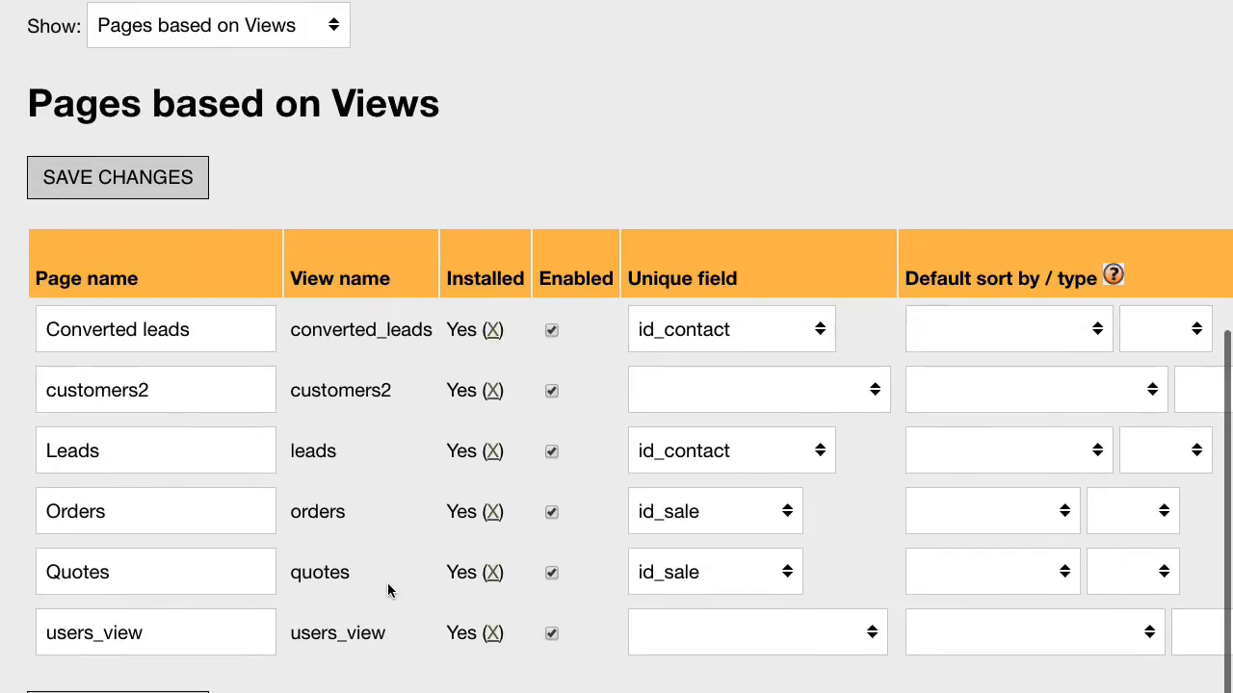
{"action": "left_click", "coordinate": [724, 626]}
{"action": "left_click", "coordinate": [729, 654]}
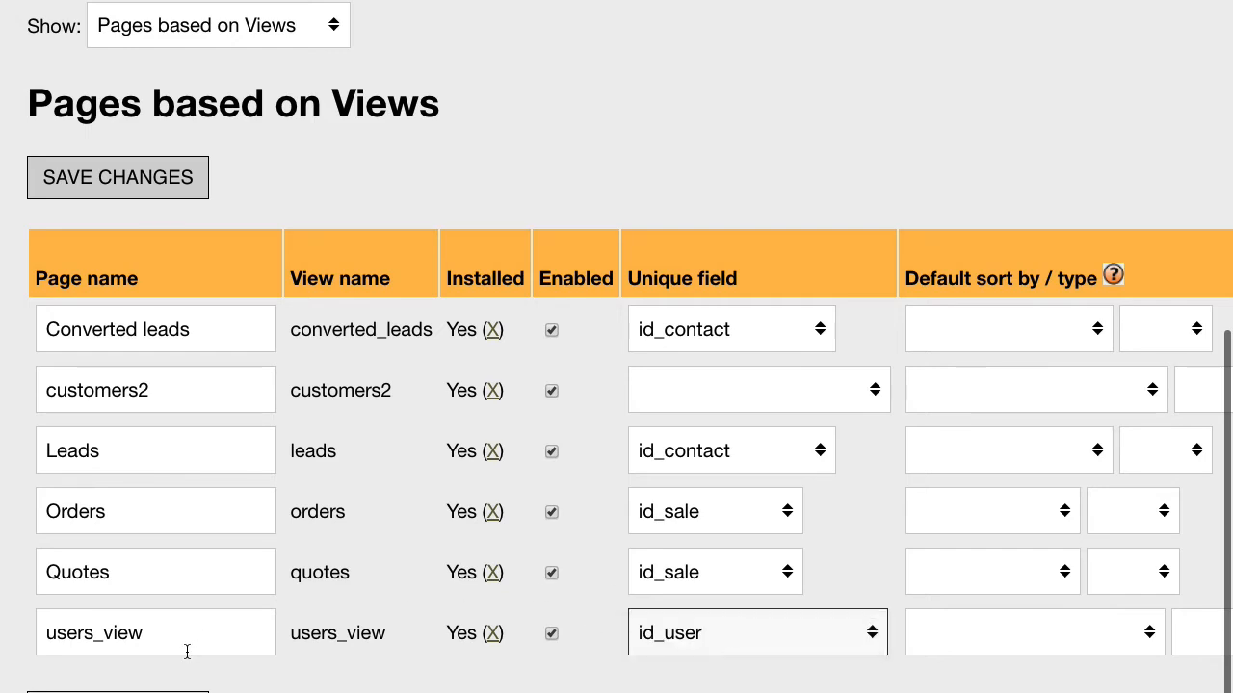
{"action": "left_click", "coordinate": [171, 692]}
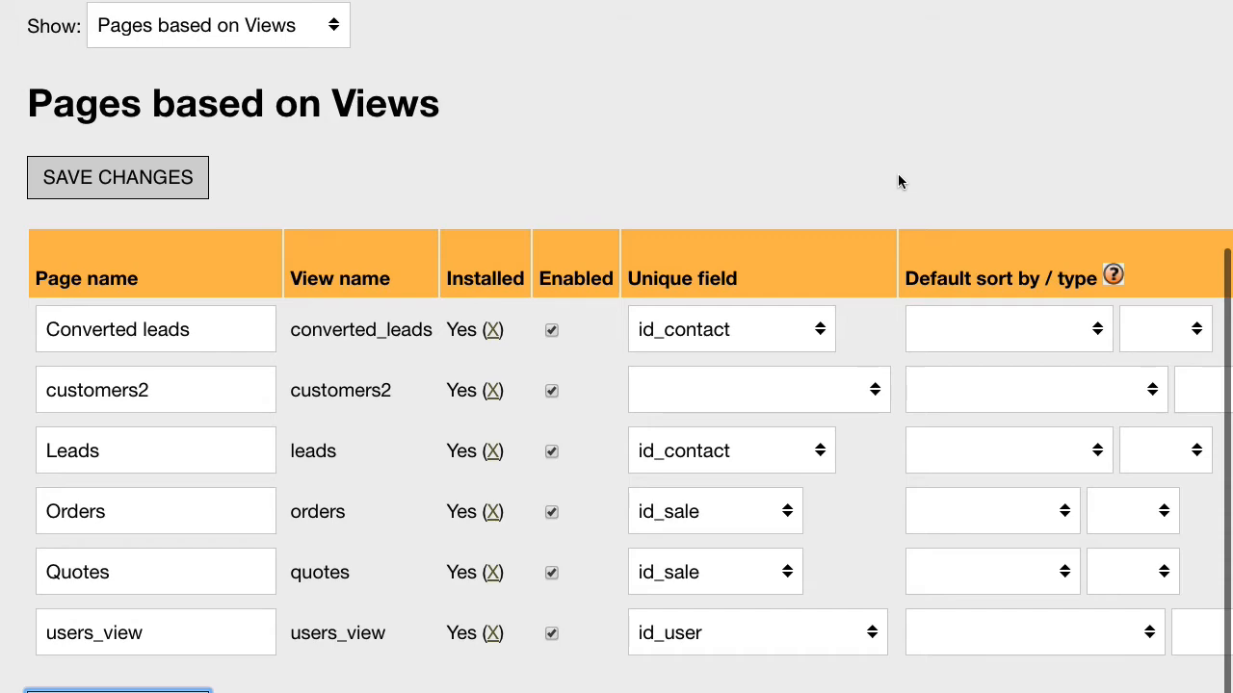
{"action": "scroll", "coordinate": [898, 181], "scroll_direction": "up", "scroll_amount": 5}
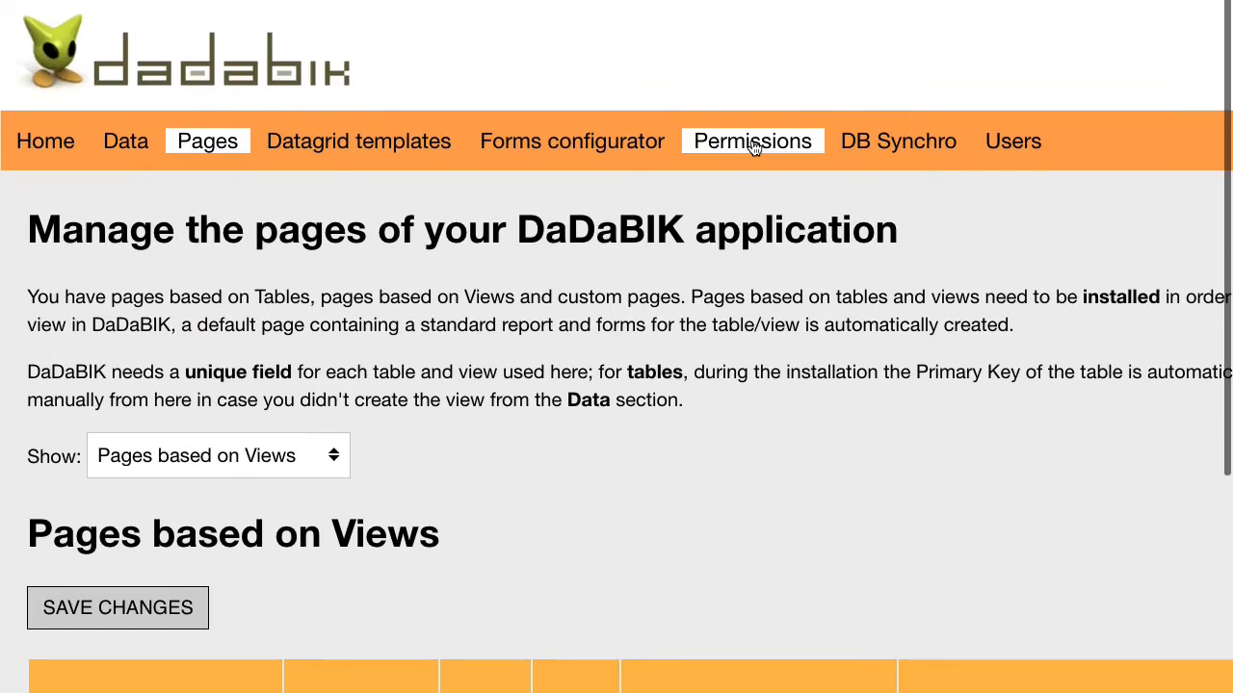
- In Permissions, select users_view and the Salesmen group
{"action": "left_click", "coordinate": [754, 145]}
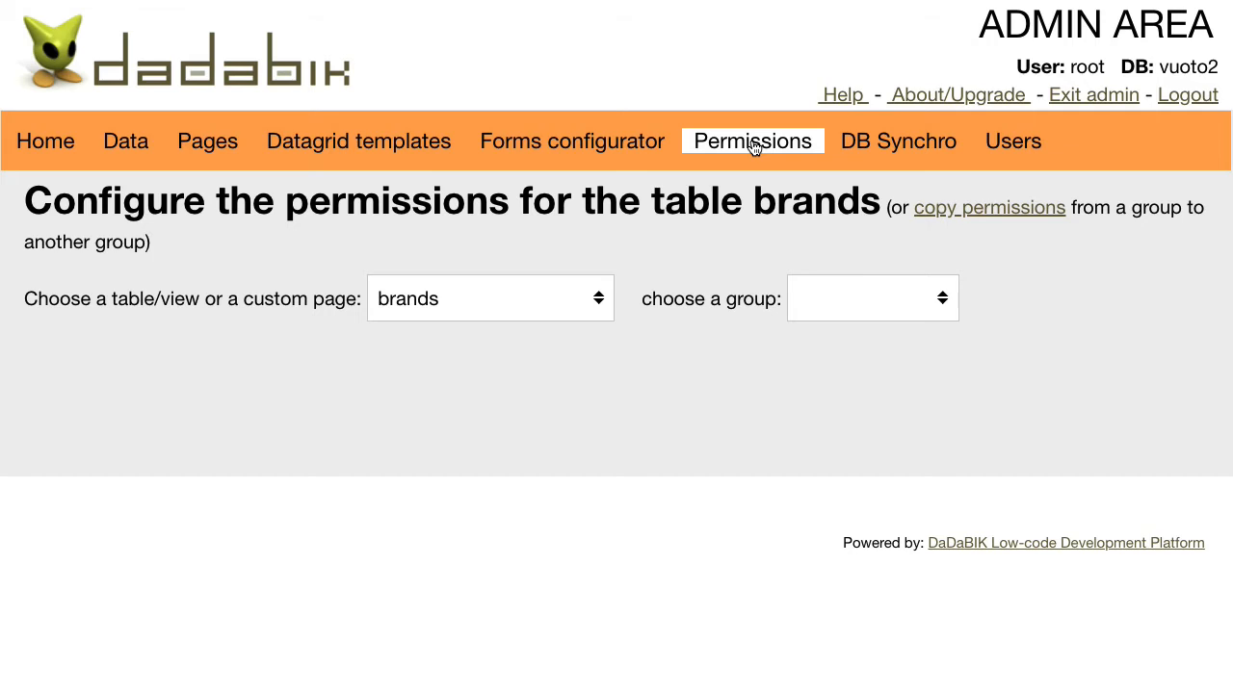
{"action": "left_click", "coordinate": [517, 302]}
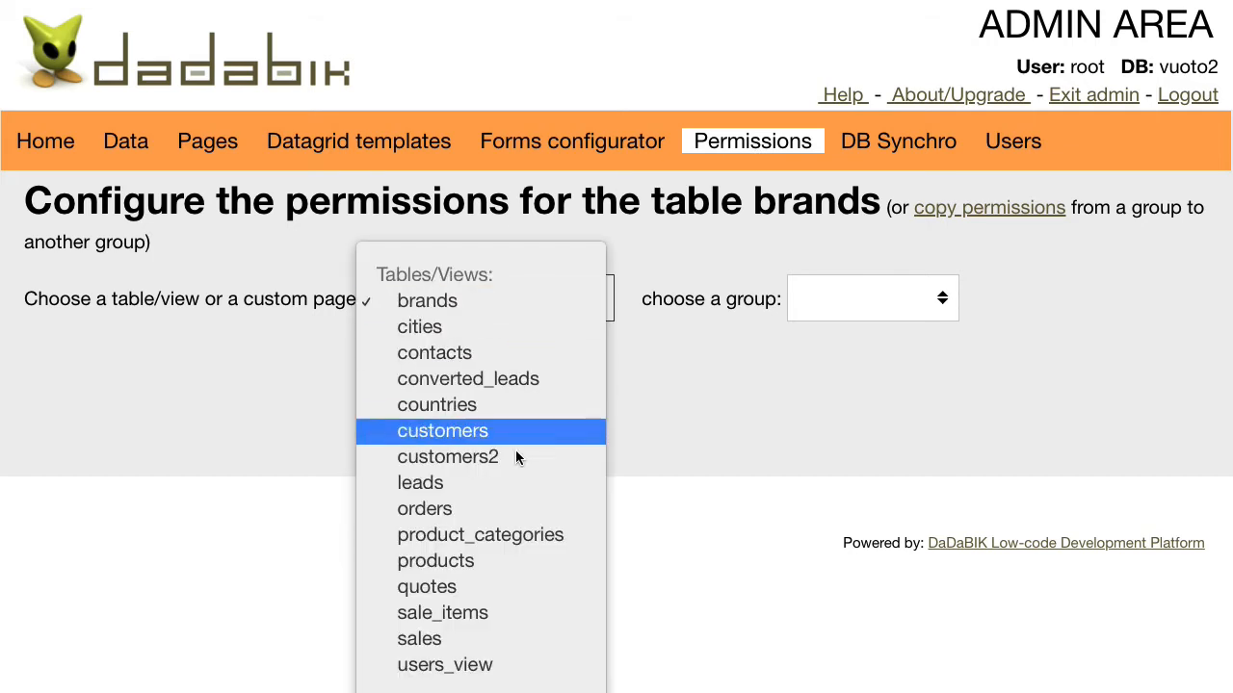
{"action": "key", "text": "Escape"}
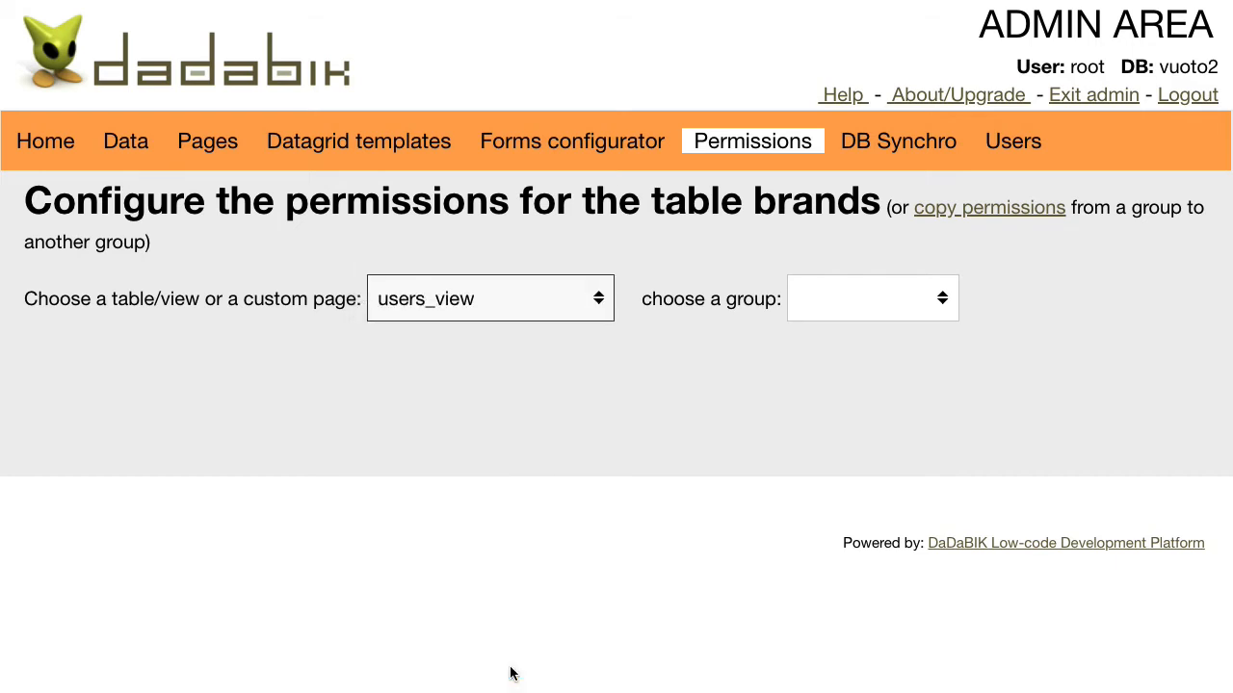
{"action": "left_click", "coordinate": [861, 300]}
{"action": "left_click", "coordinate": [864, 346]}
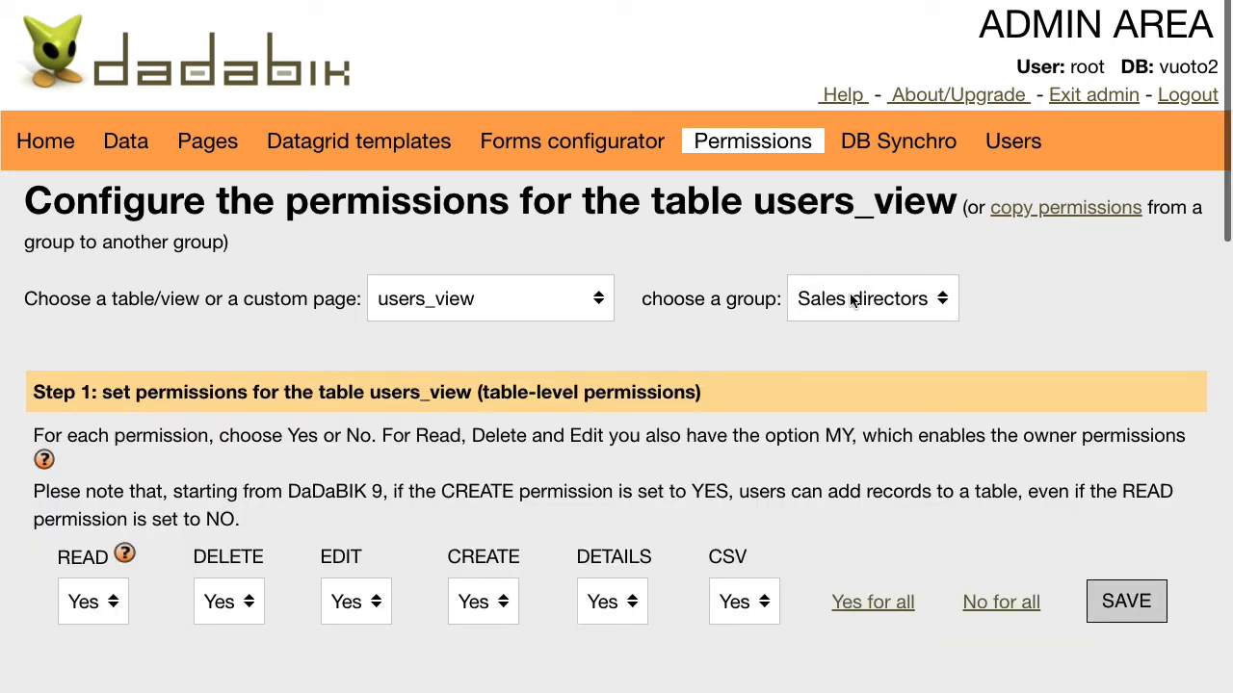
{"action": "left_click", "coordinate": [853, 302]}
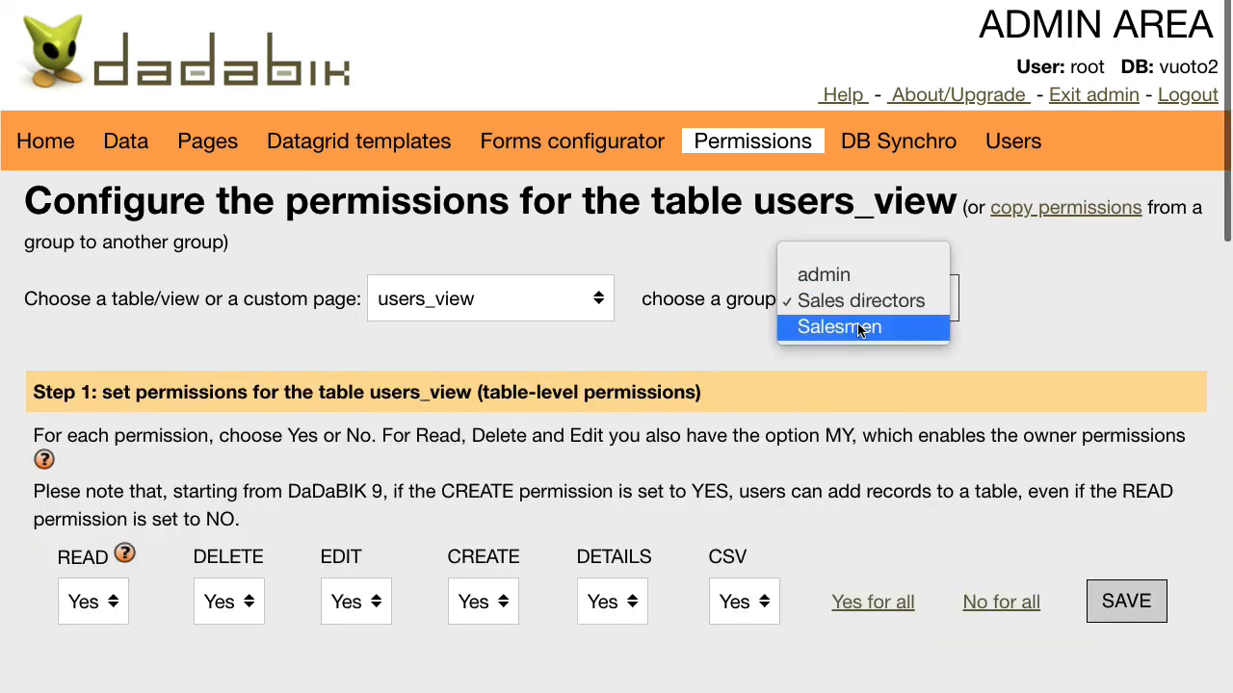
{"action": "left_click", "coordinate": [858, 325]}
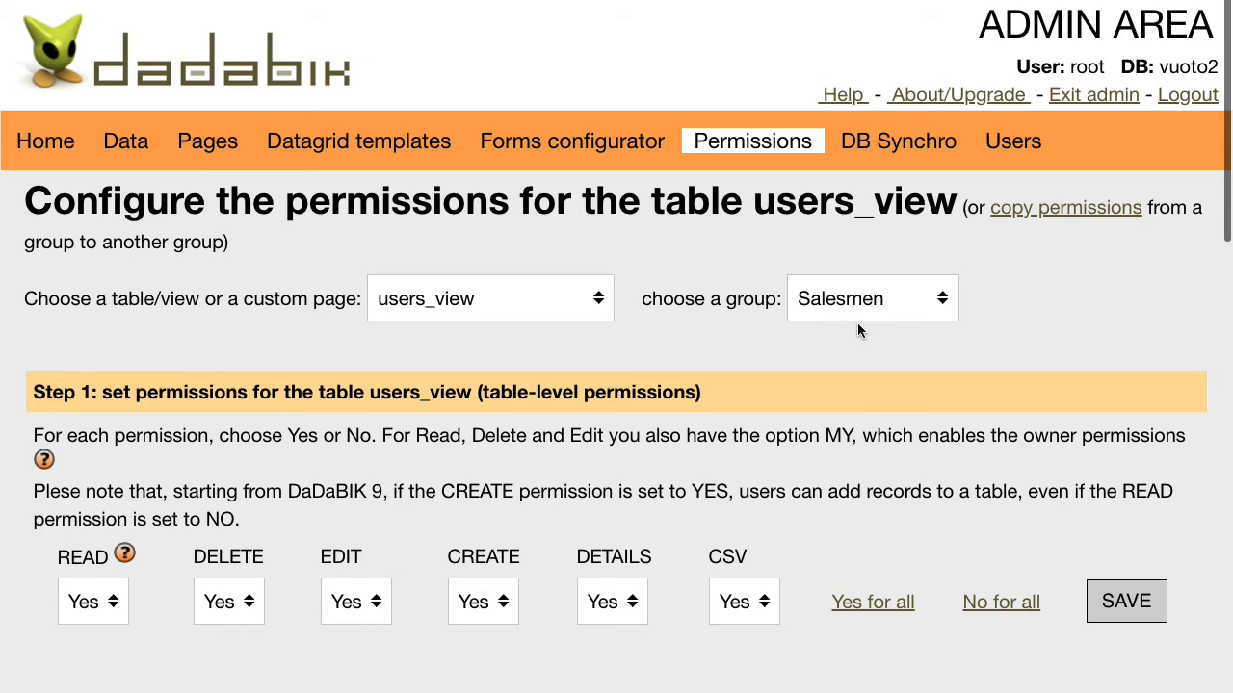
- Deny Salesmen every permission on id_user, save permissions for all fields, and open Forms configurator
{"action": "scroll", "coordinate": [1019, 383], "scroll_direction": "down", "scroll_amount": 1}
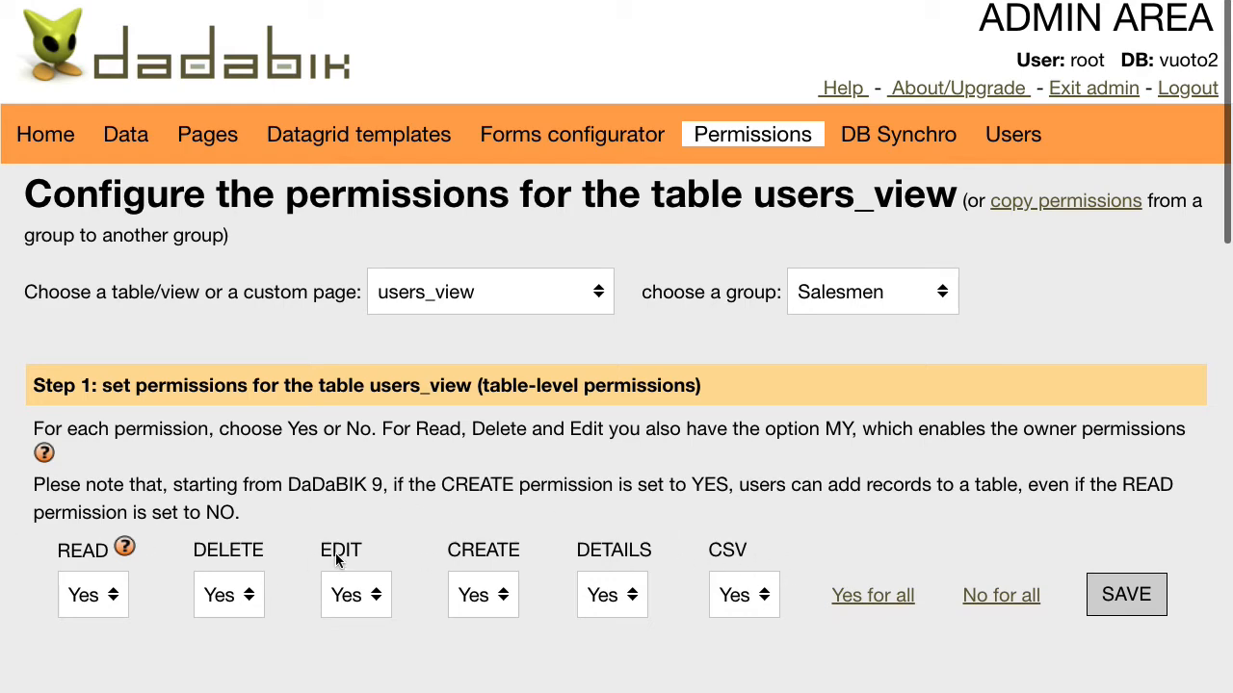
{"action": "scroll", "coordinate": [629, 482], "scroll_direction": "down", "scroll_amount": 10}
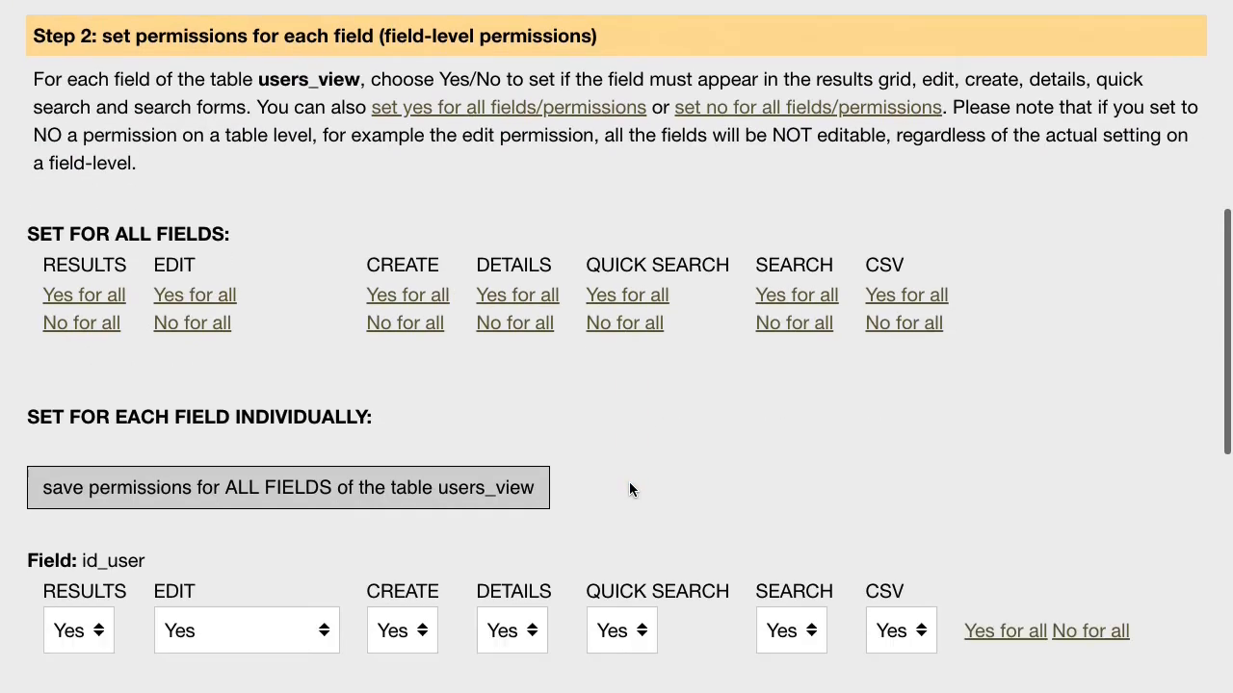
{"action": "scroll", "coordinate": [629, 481], "scroll_direction": "down", "scroll_amount": 5}
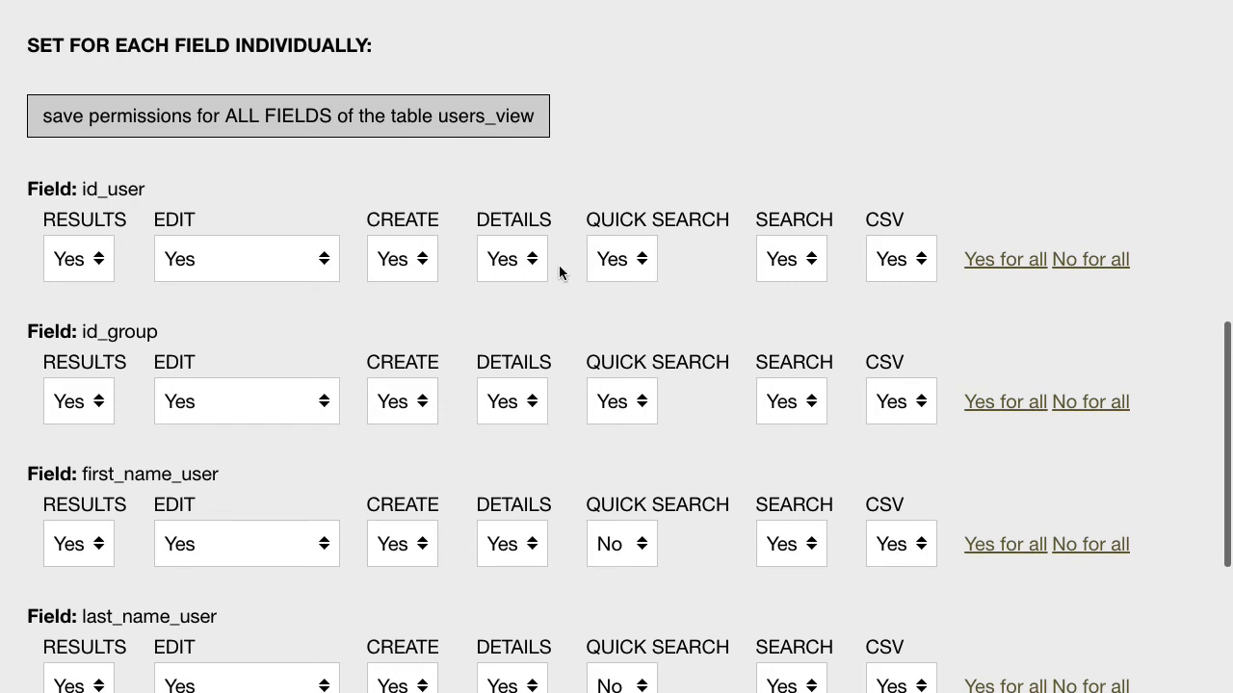
{"action": "scroll", "coordinate": [629, 585], "scroll_direction": "down", "scroll_amount": 7}
{"action": "scroll", "coordinate": [628, 585], "scroll_direction": "up", "scroll_amount": 7}
{"action": "scroll", "coordinate": [629, 585], "scroll_direction": "up", "scroll_amount": 10}
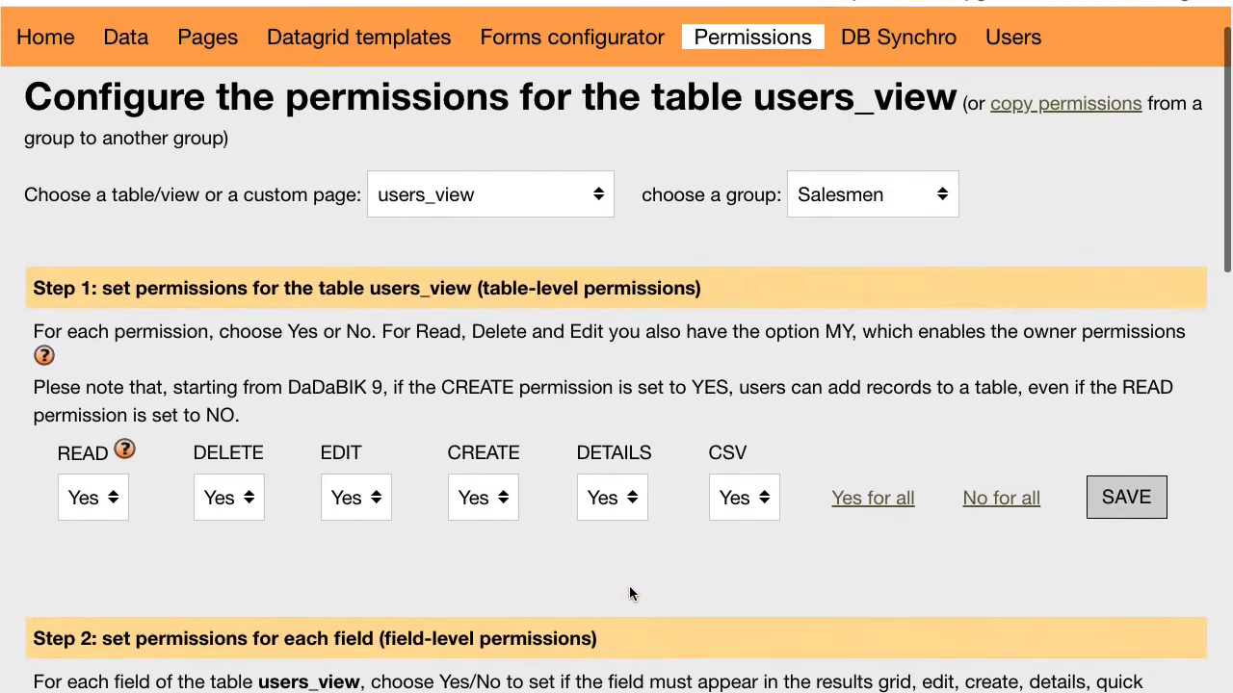
{"action": "scroll", "coordinate": [629, 585], "scroll_direction": "down", "scroll_amount": 4}
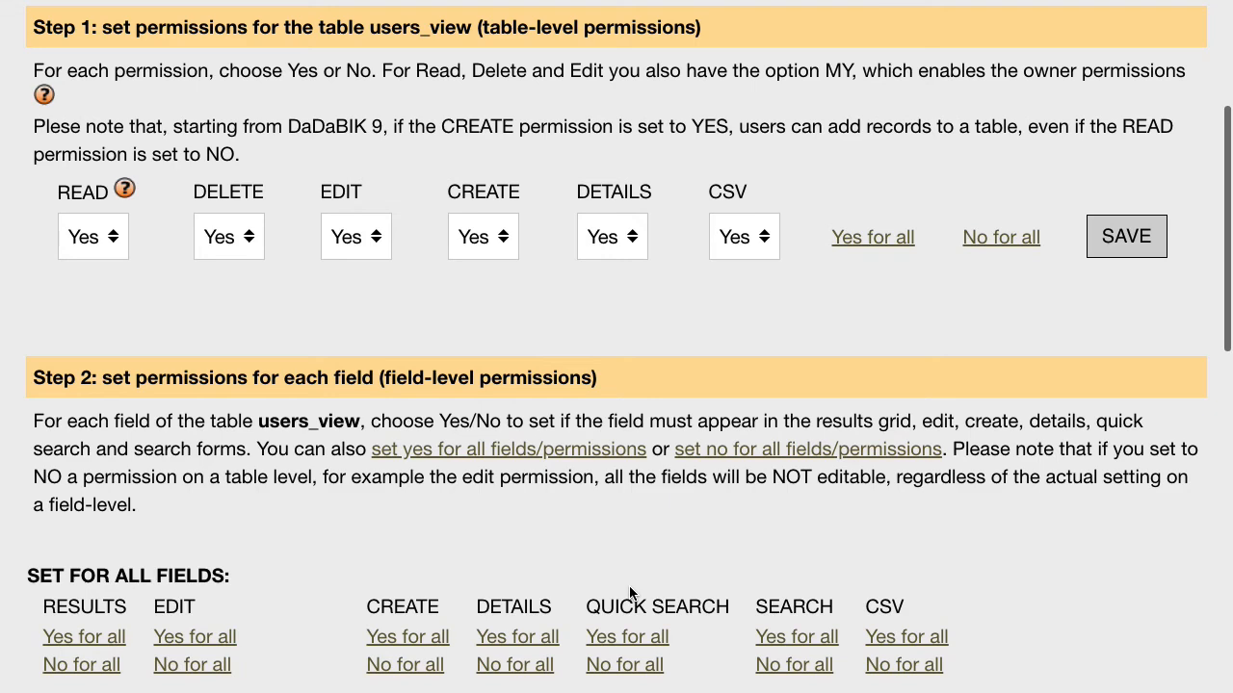
{"action": "scroll", "coordinate": [629, 592], "scroll_direction": "up", "scroll_amount": 5}
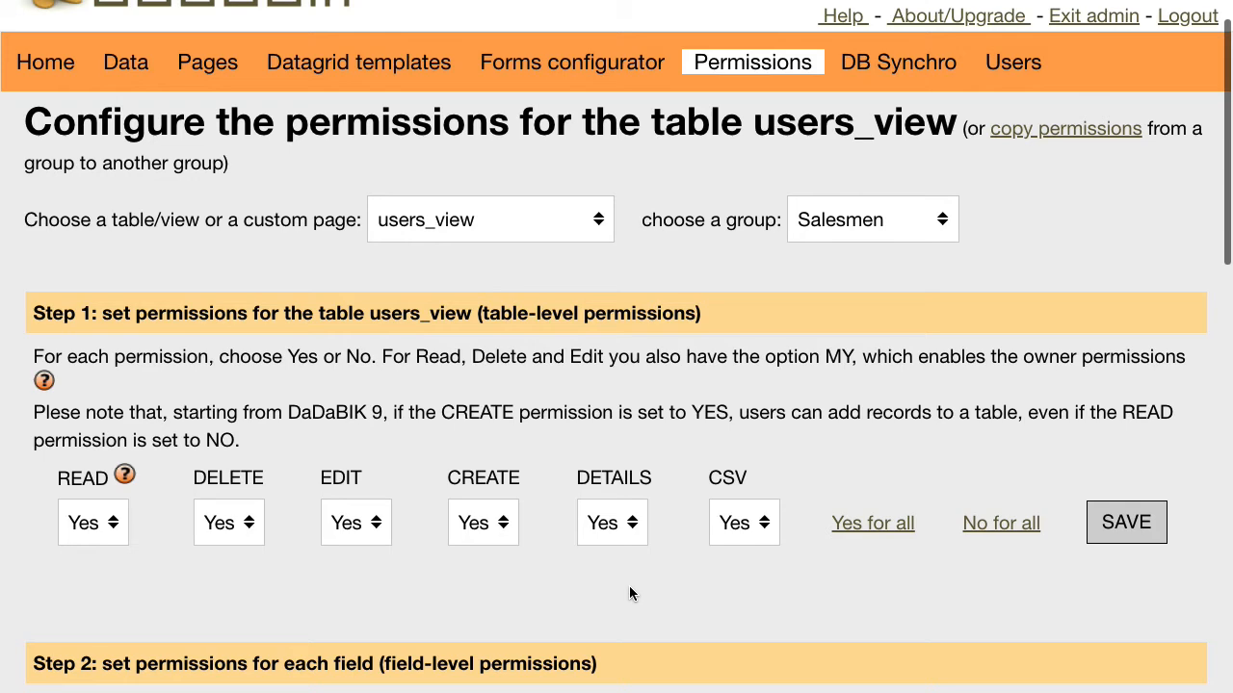
{"action": "scroll", "coordinate": [629, 593], "scroll_direction": "down", "scroll_amount": 10}
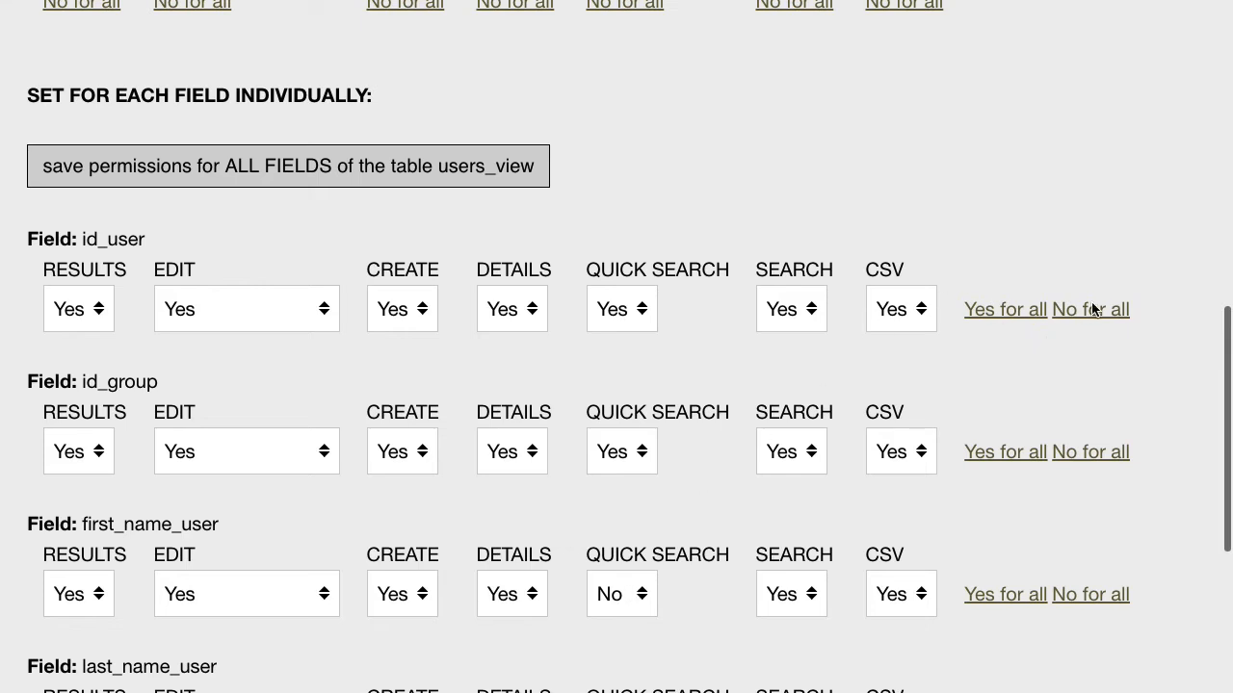
{"action": "left_click", "coordinate": [1093, 309]}
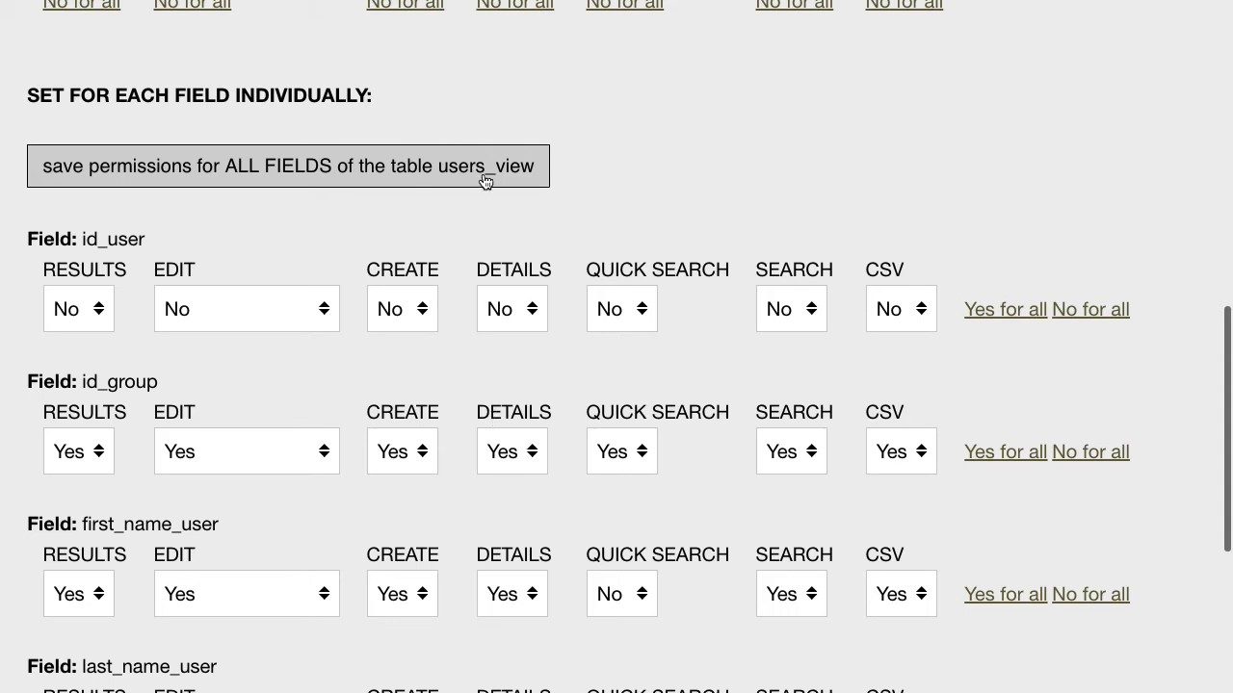
{"action": "left_click", "coordinate": [290, 173]}
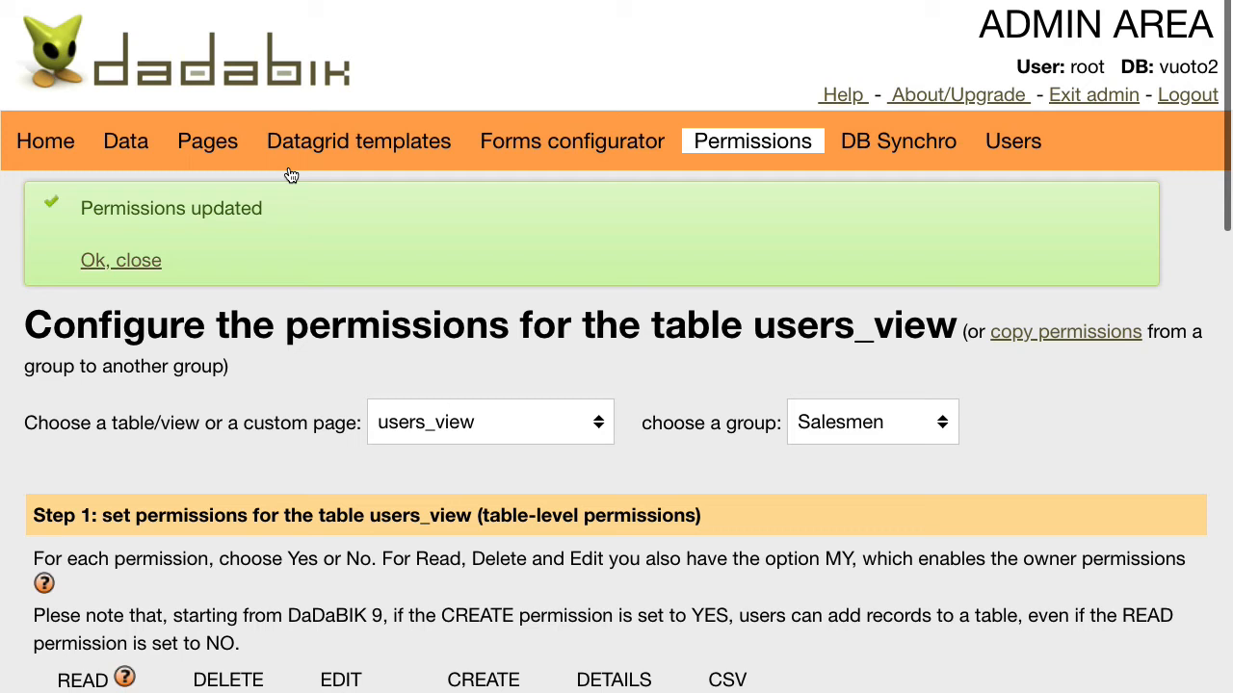
{"action": "left_click", "coordinate": [597, 138]}
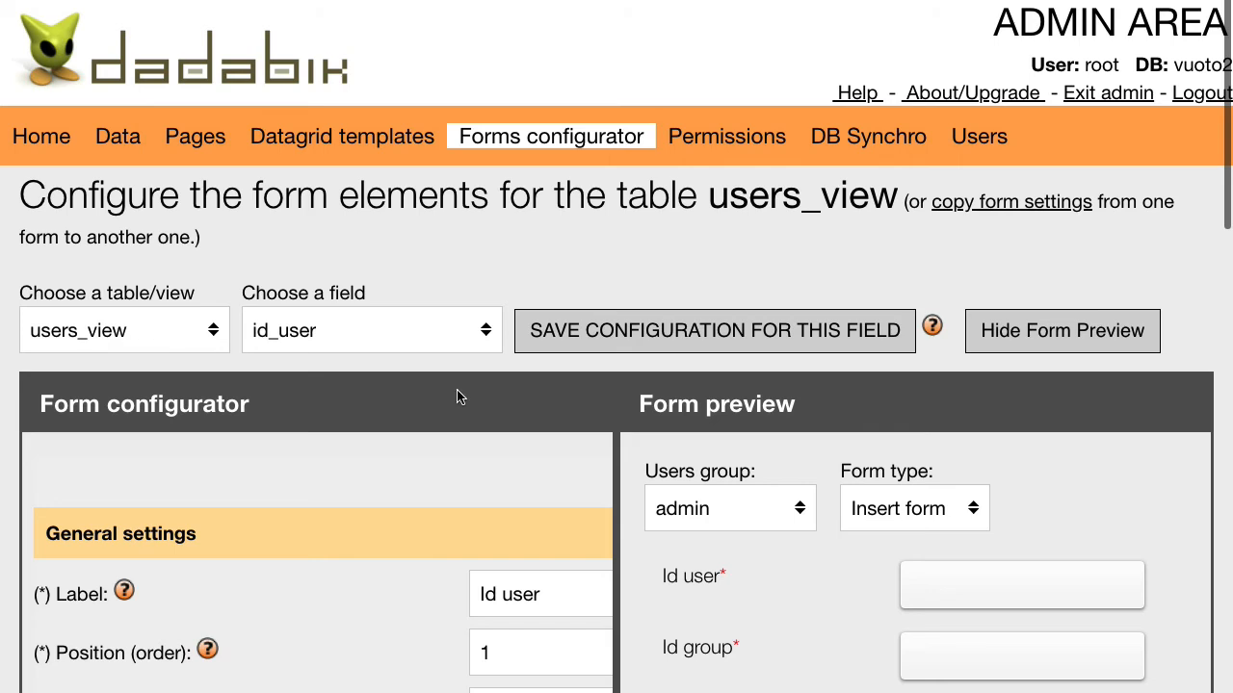
- Copy the form settings from dadabik_users to users_view, confirming the overwrite
{"action": "left_click", "coordinate": [985, 212]}
{"action": "left_click", "coordinate": [297, 274]}
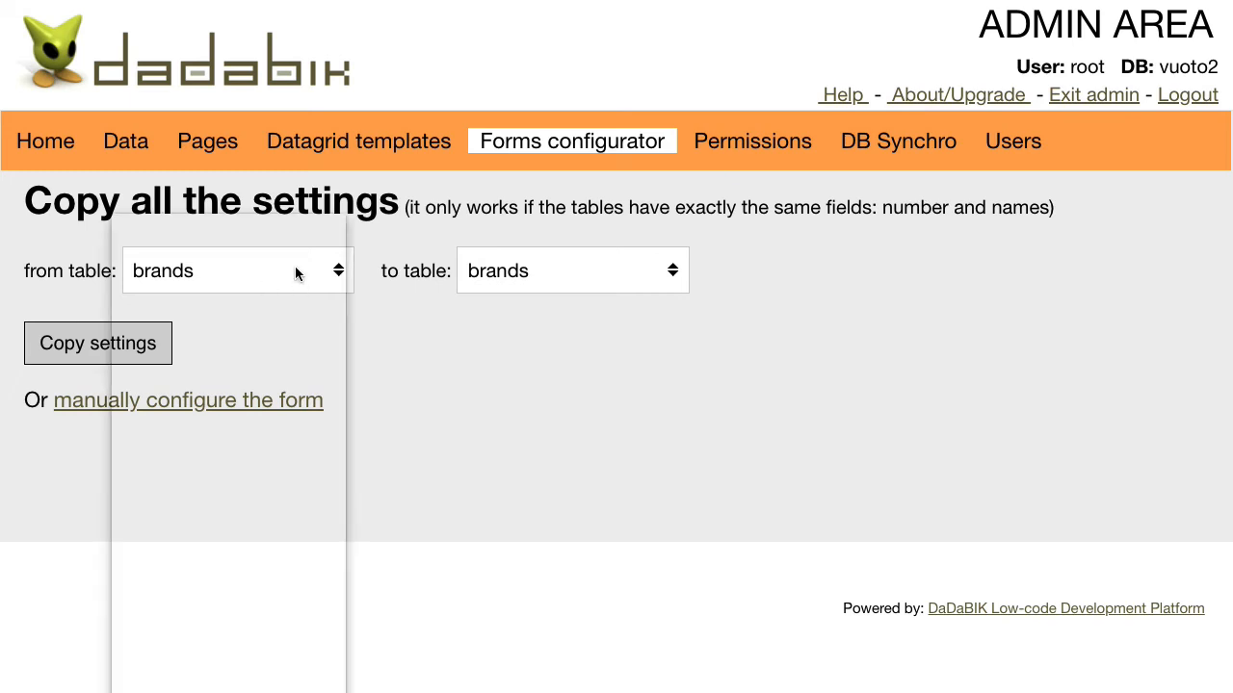
{"action": "left_click", "coordinate": [278, 269]}
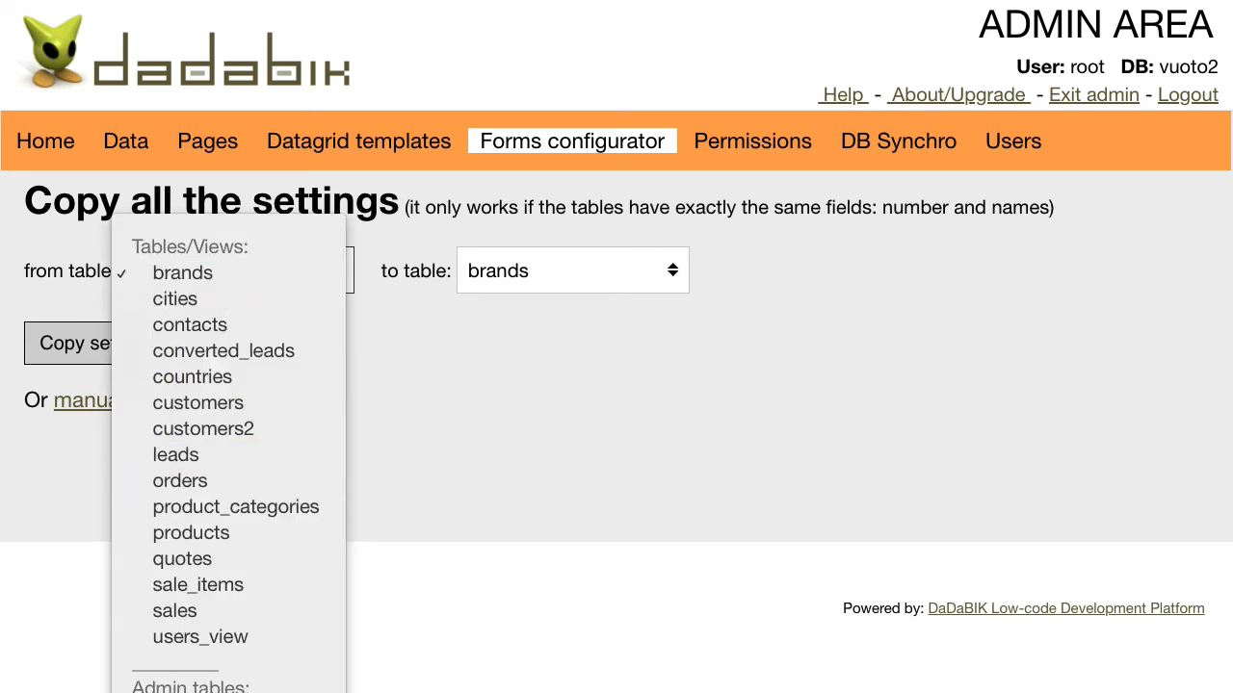
{"action": "left_click", "coordinate": [539, 279]}
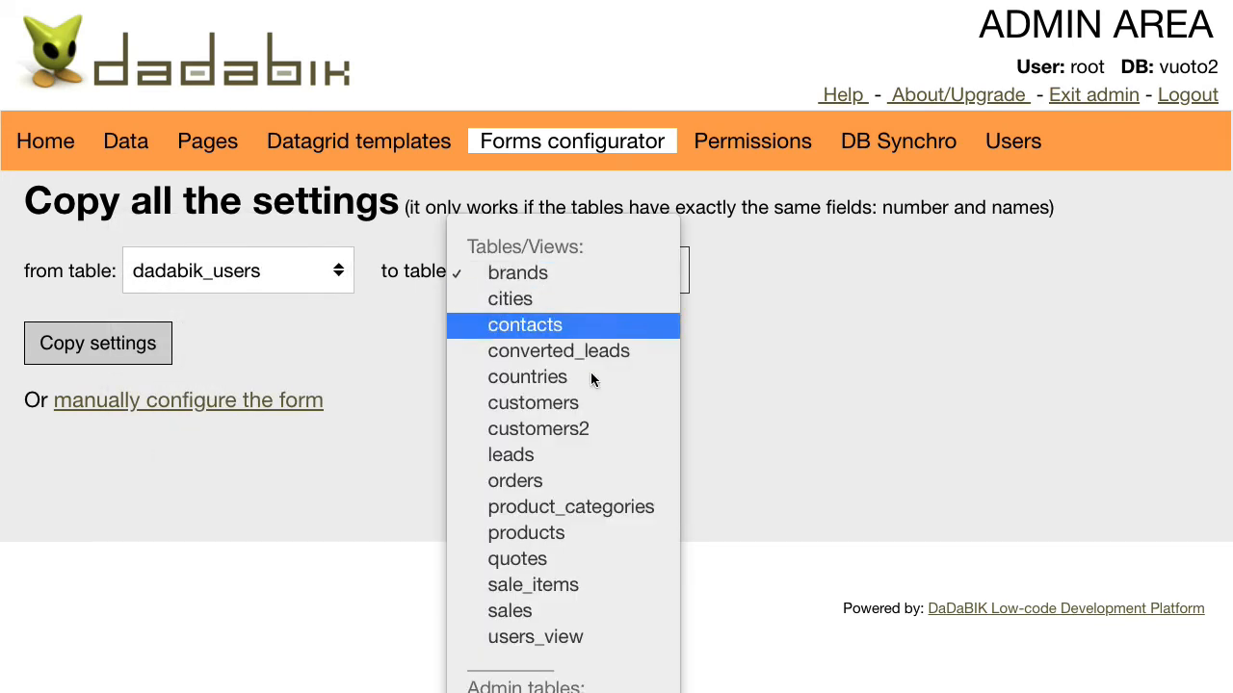
{"action": "left_click", "coordinate": [598, 637]}
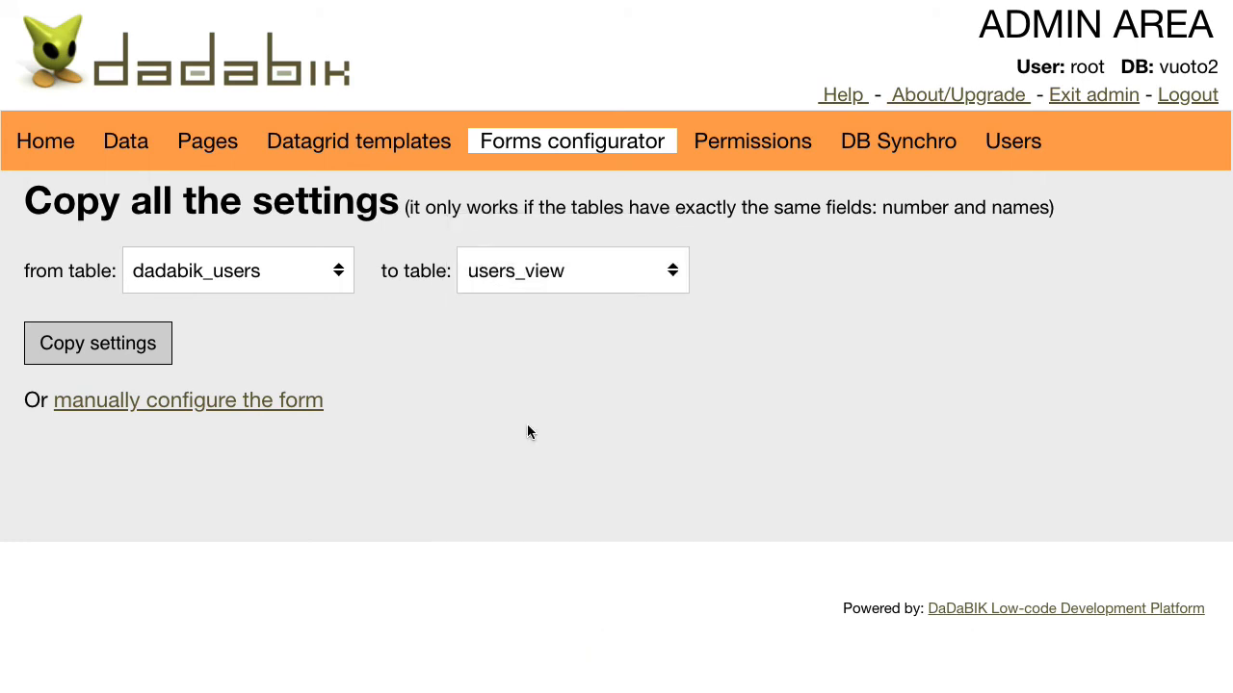
{"action": "left_click", "coordinate": [118, 354]}
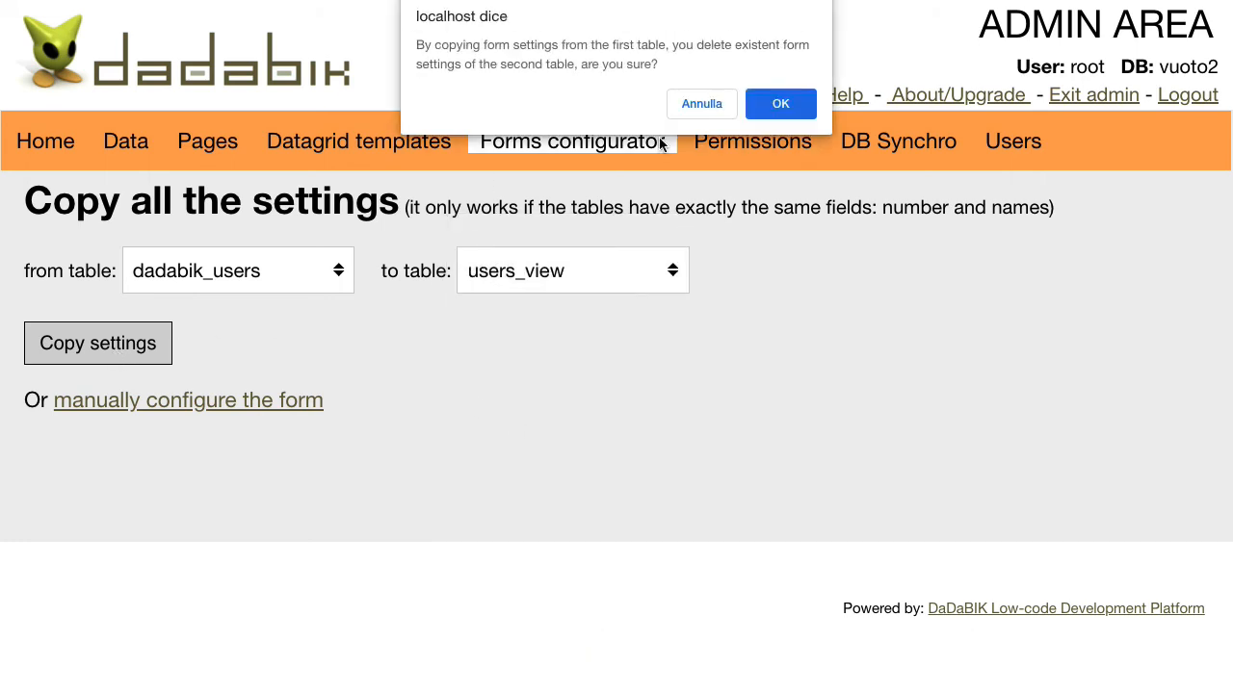
{"action": "left_click", "coordinate": [791, 103]}
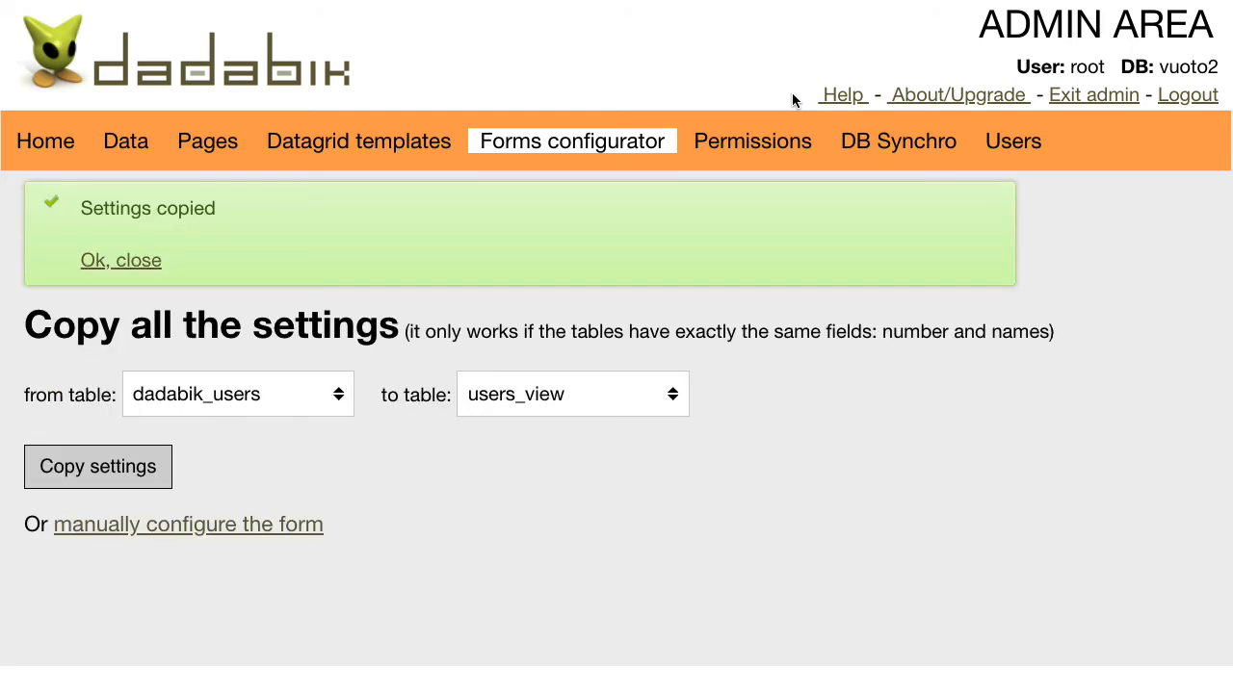
{"action": "left_click", "coordinate": [286, 525]}
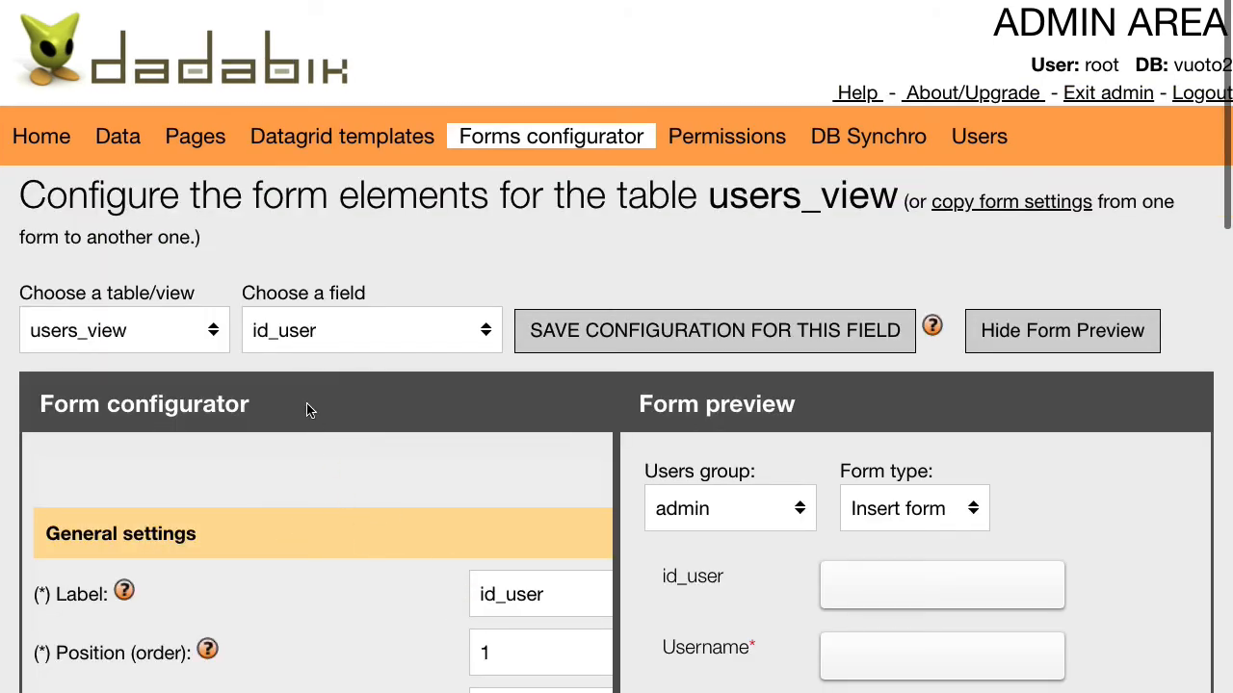
- Give users_view's id_group lookup the where clause id_group <> 1 and save the field
{"action": "left_click", "coordinate": [286, 337]}
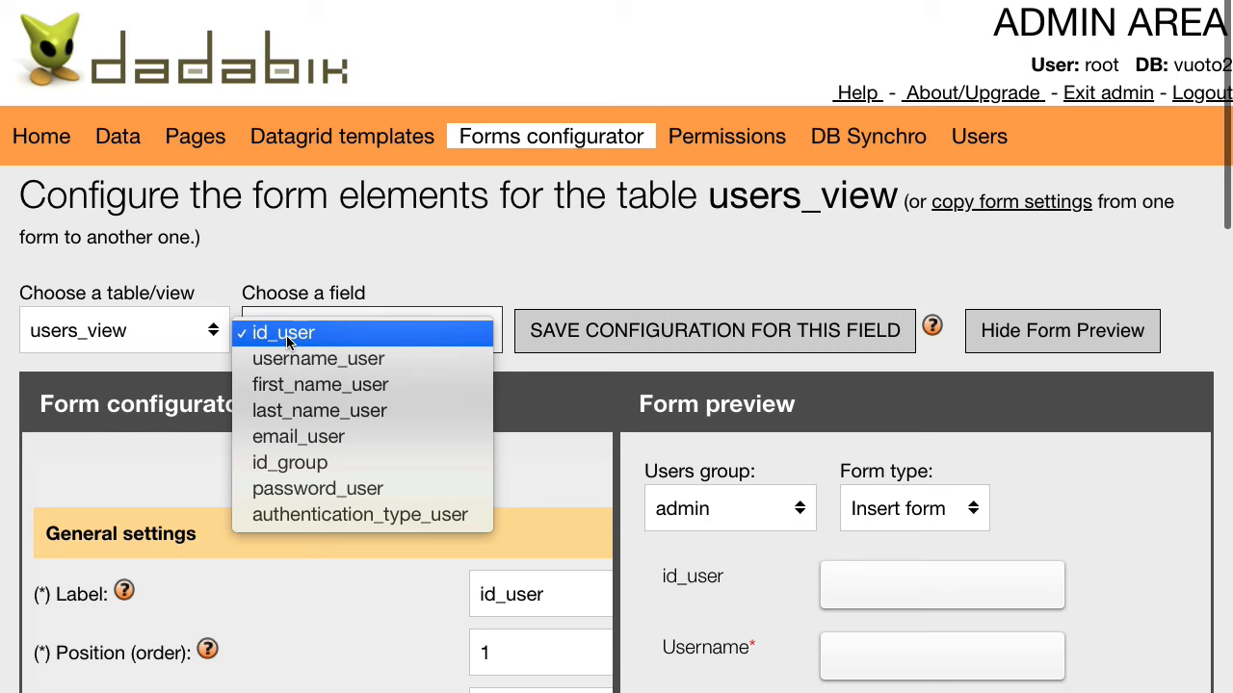
{"action": "left_click", "coordinate": [326, 472]}
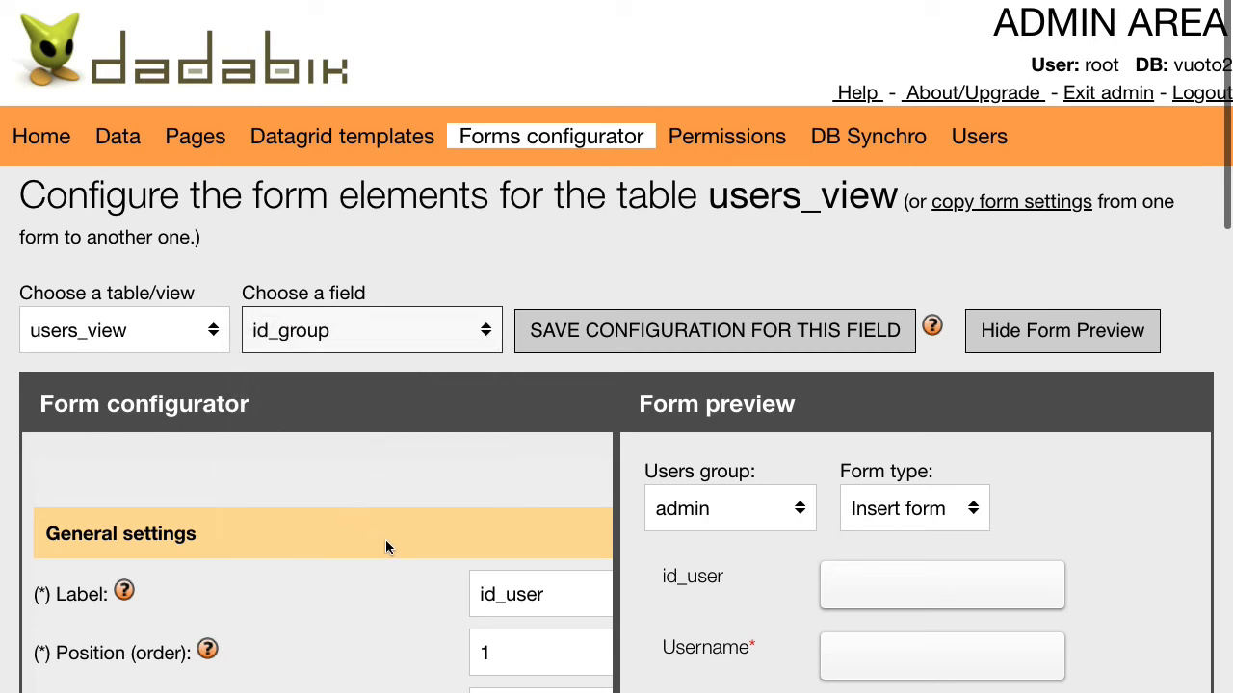
{"action": "scroll", "coordinate": [385, 539], "scroll_direction": "down", "scroll_amount": 10}
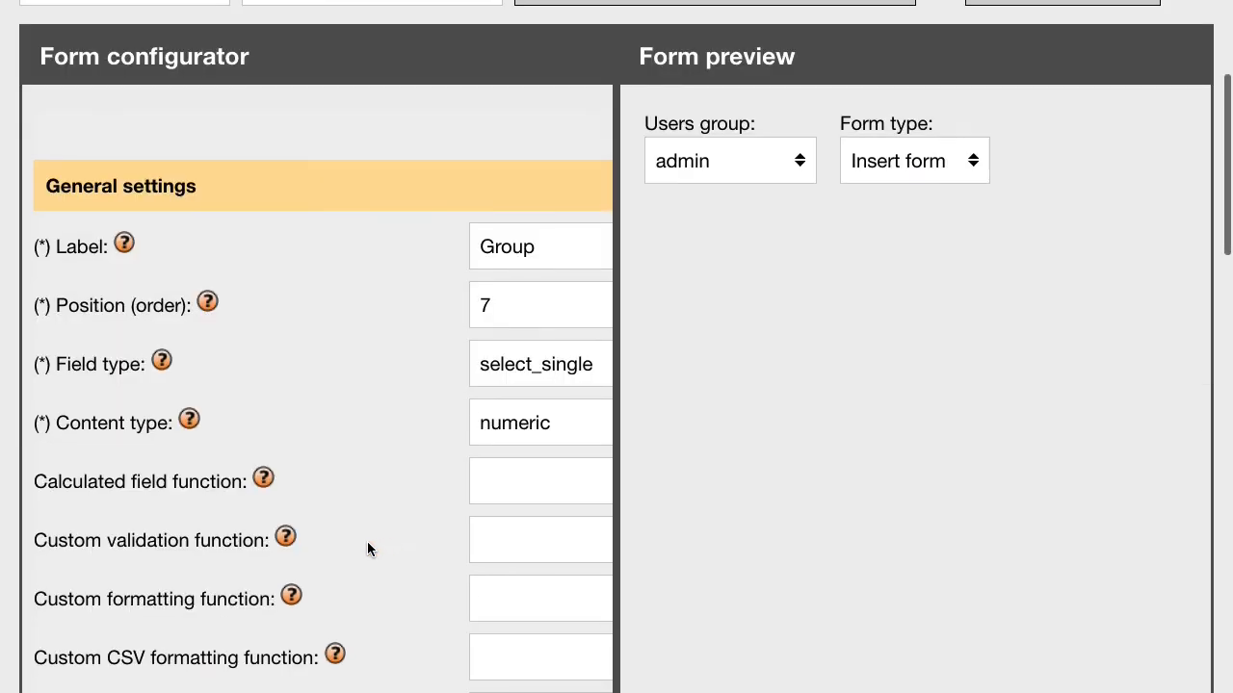
{"action": "scroll", "coordinate": [370, 605], "scroll_direction": "right", "scroll_amount": 1}
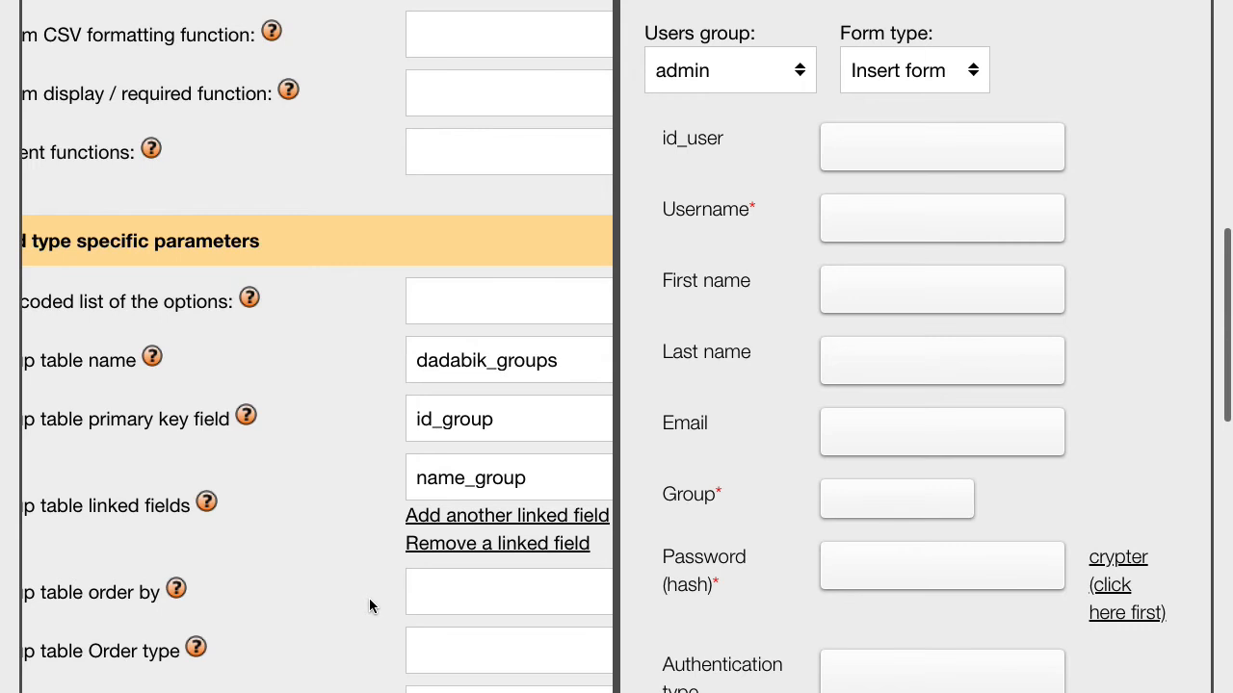
{"action": "scroll", "coordinate": [371, 604], "scroll_direction": "left", "scroll_amount": 2}
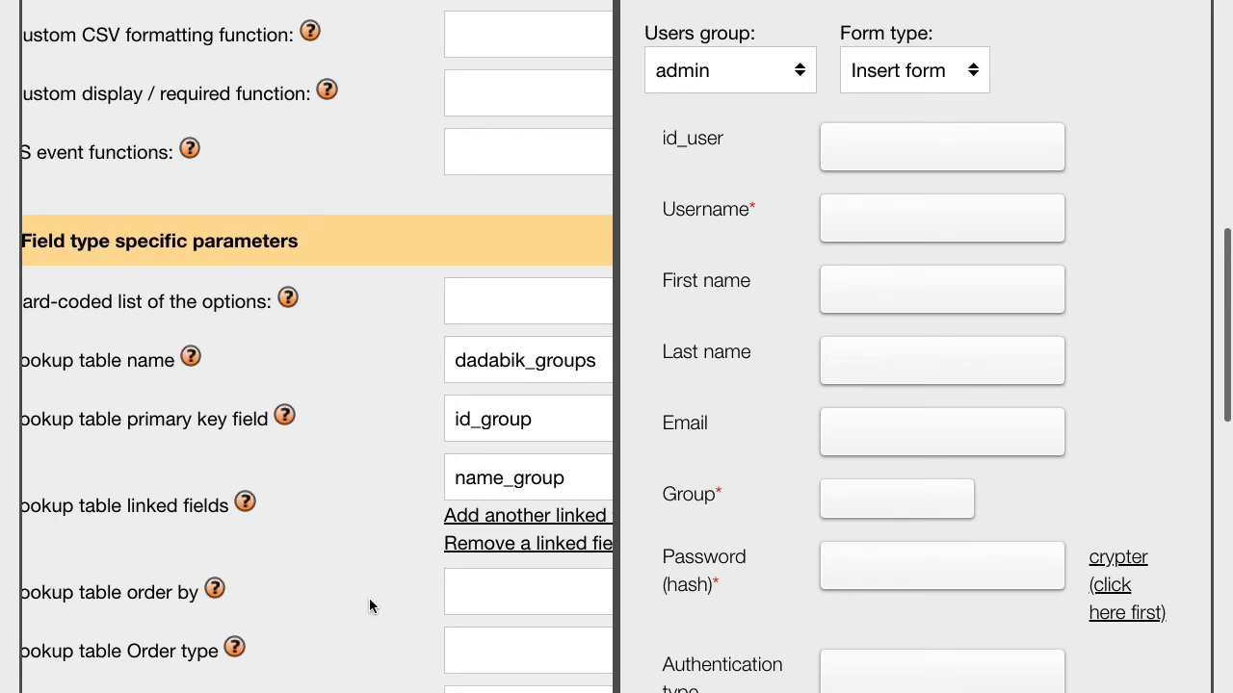
{"action": "scroll", "coordinate": [317, 347], "scroll_direction": "down", "scroll_amount": 2}
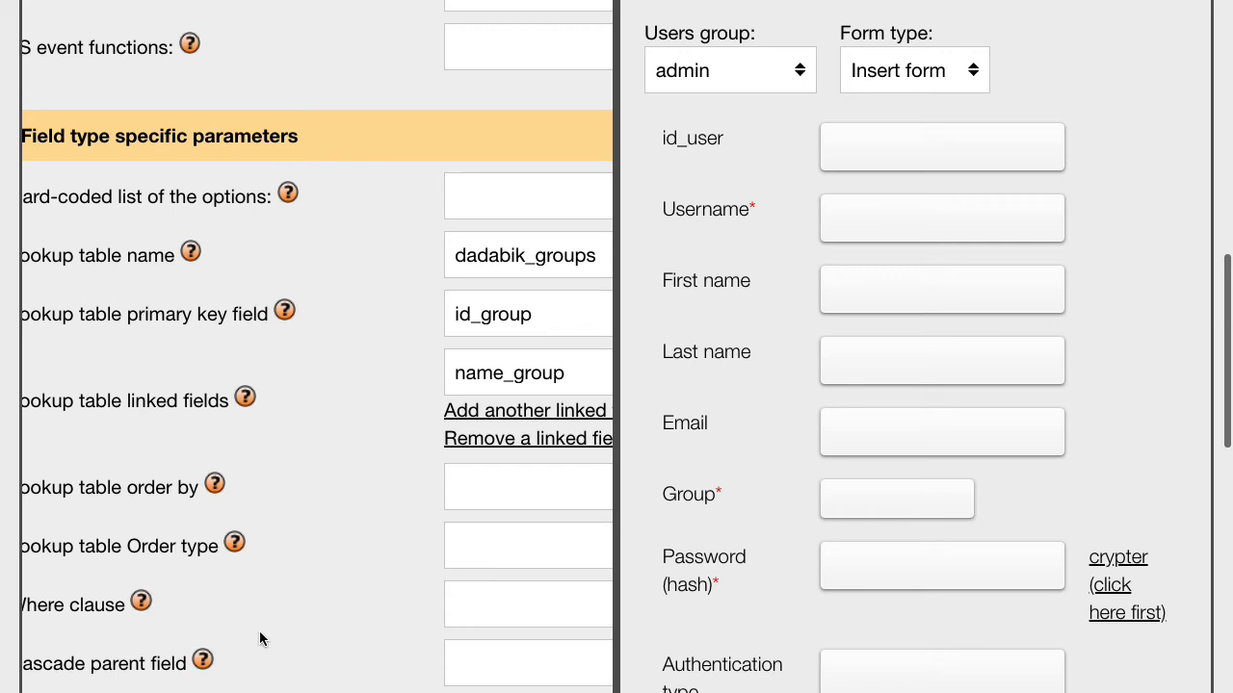
{"action": "scroll", "coordinate": [255, 635], "scroll_direction": "left", "scroll_amount": 2}
{"action": "left_click", "coordinate": [519, 594]}
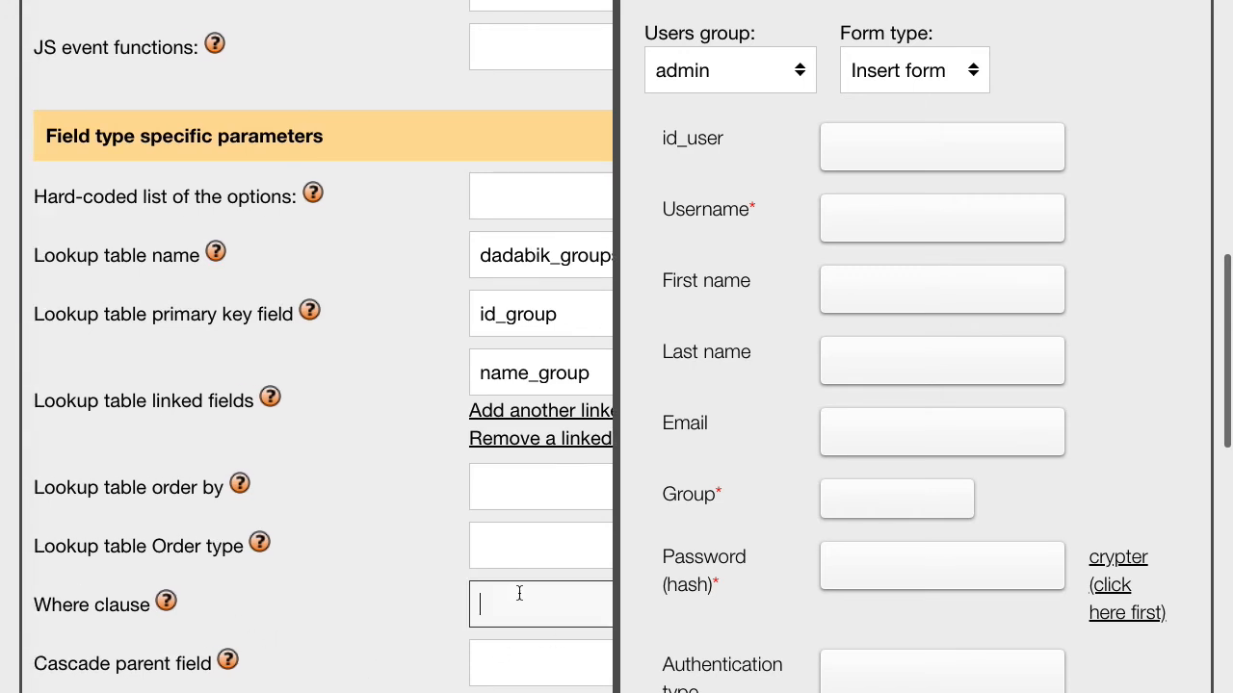
{"action": "scroll", "coordinate": [376, 657], "scroll_direction": "right", "scroll_amount": 2}
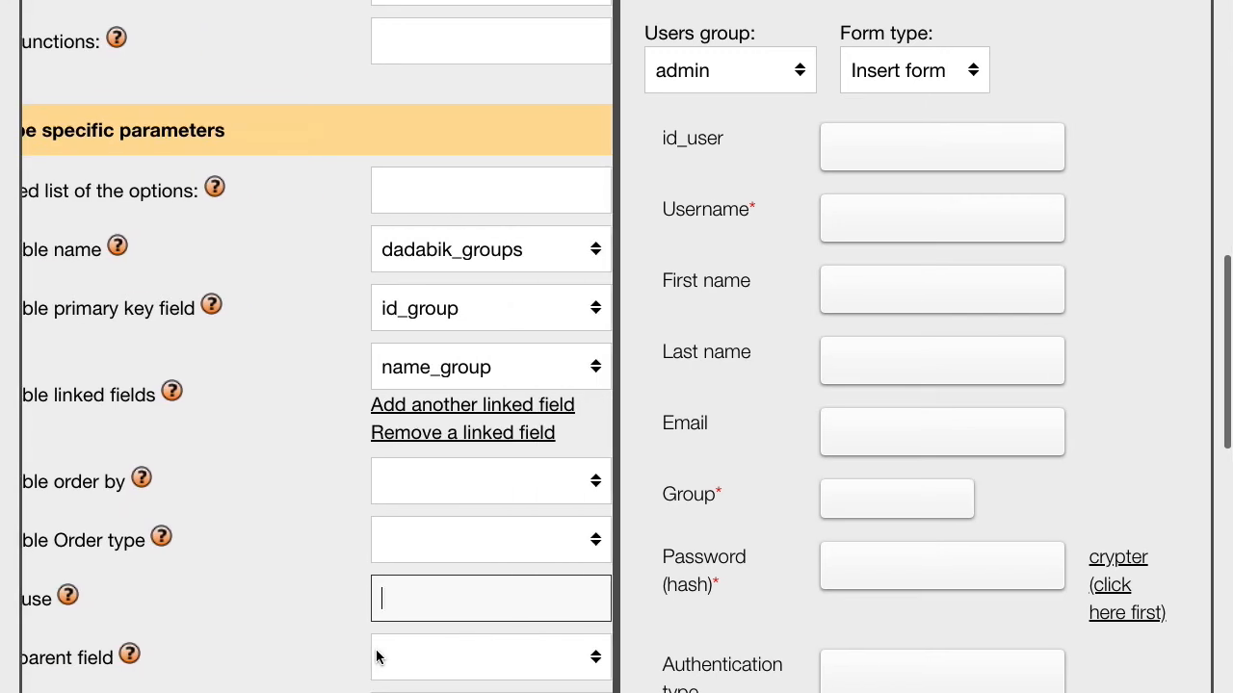
{"action": "type", "text": "id_group"}
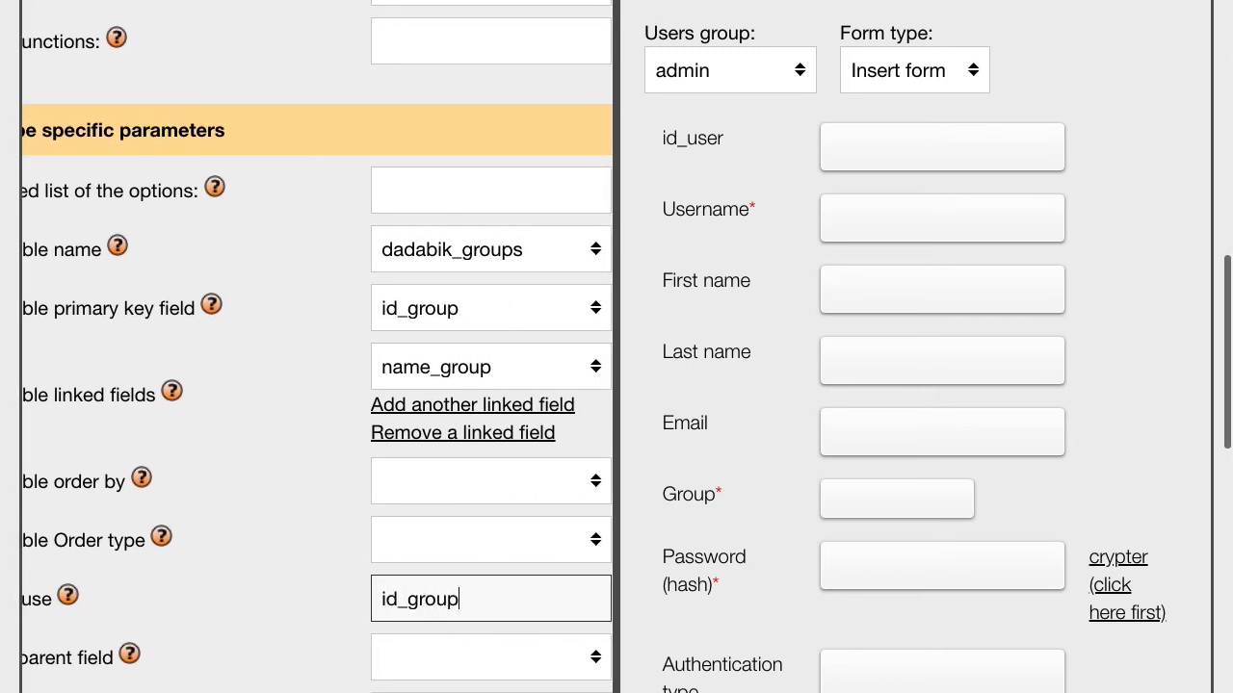
{"action": "type", "text": " <> 1"}
{"action": "key", "text": "Return"}
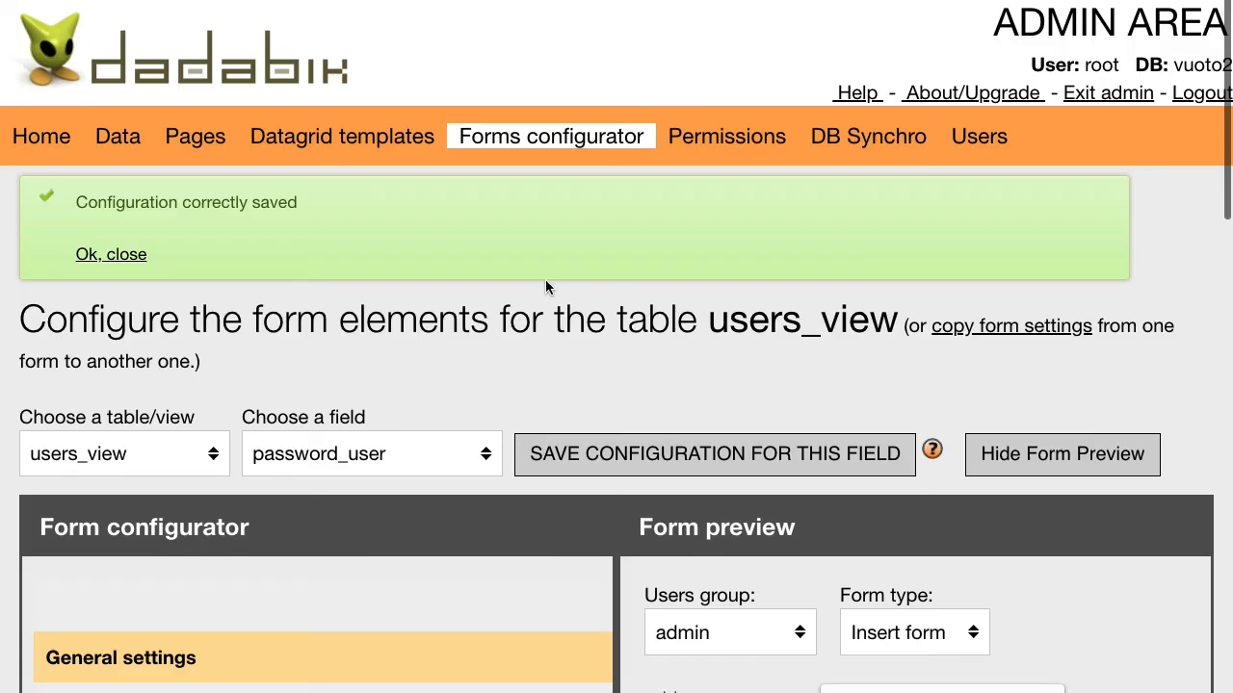
- Exit admin, confirm the full users table still lists four users including admin, then log out
{"action": "left_click", "coordinate": [1088, 100]}
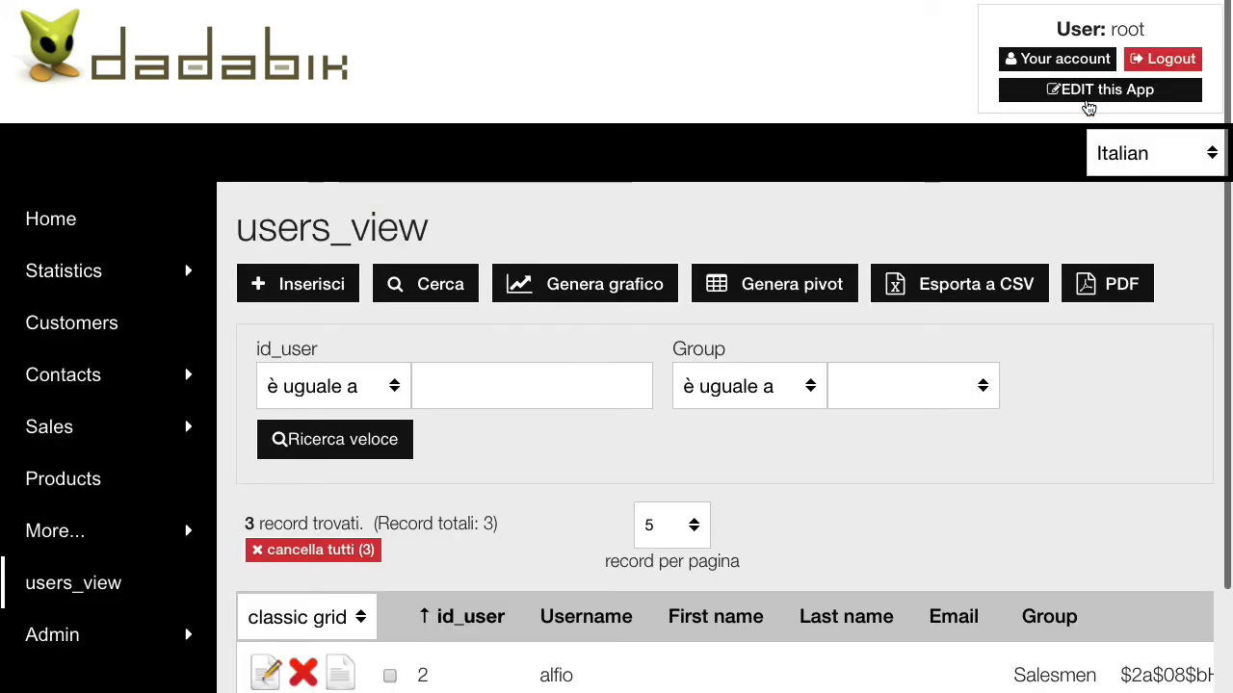
{"action": "left_click", "coordinate": [53, 627]}
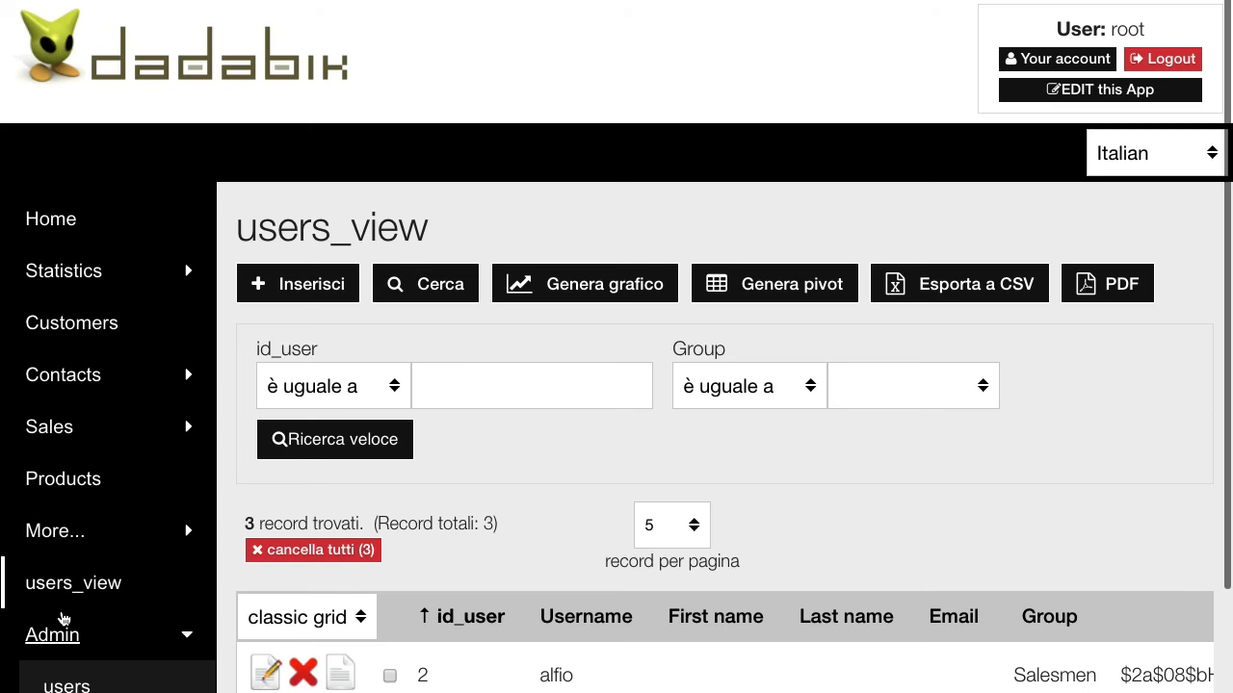
{"action": "scroll", "coordinate": [96, 626], "scroll_direction": "down", "scroll_amount": 2}
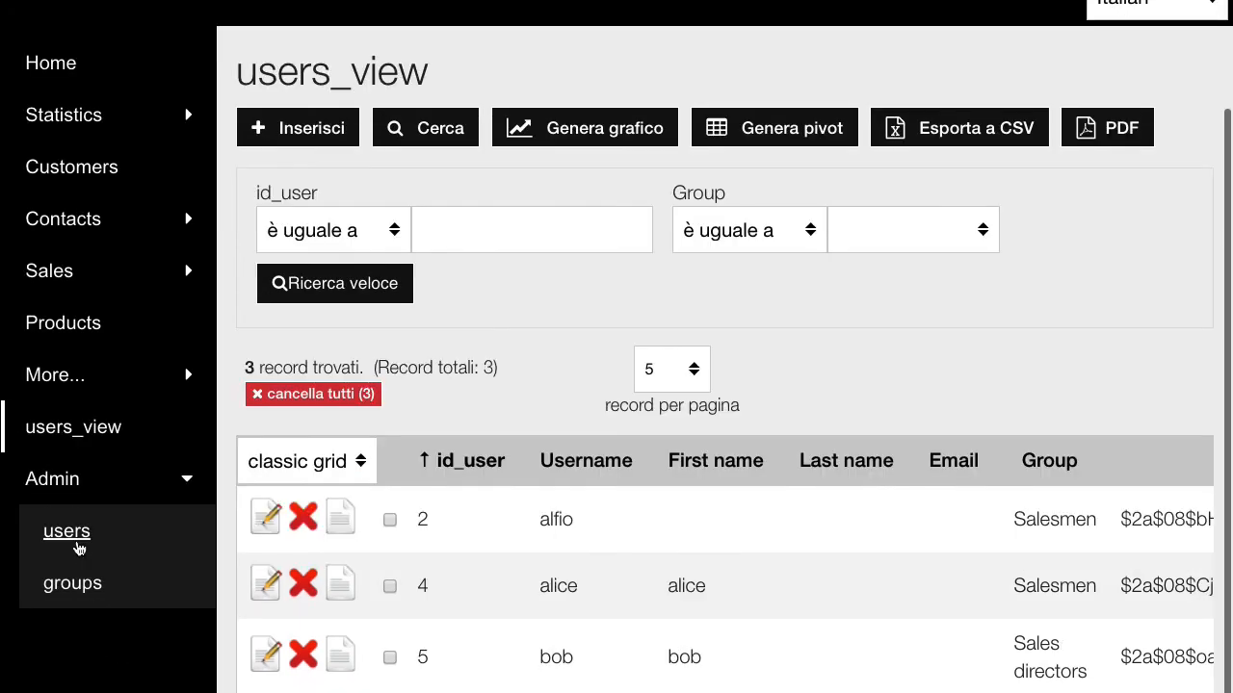
{"action": "left_click", "coordinate": [79, 548]}
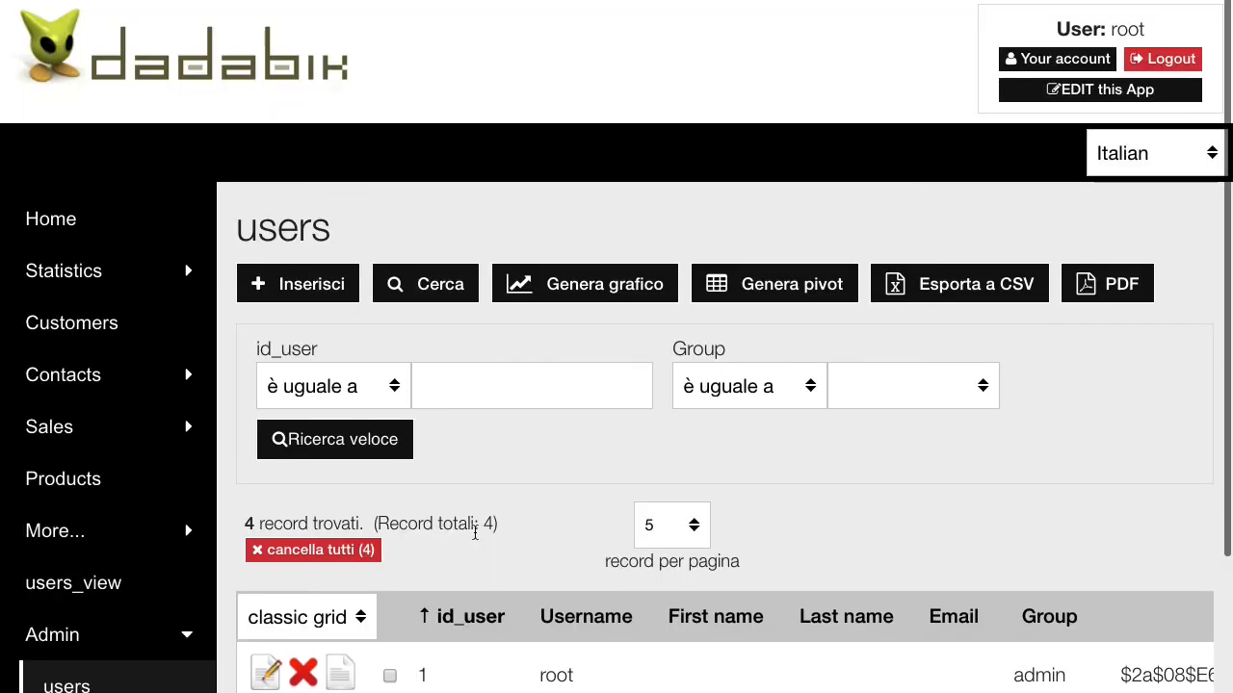
{"action": "scroll", "coordinate": [550, 585], "scroll_direction": "down", "scroll_amount": 3}
{"action": "scroll", "coordinate": [550, 585], "scroll_direction": "down", "scroll_amount": 1}
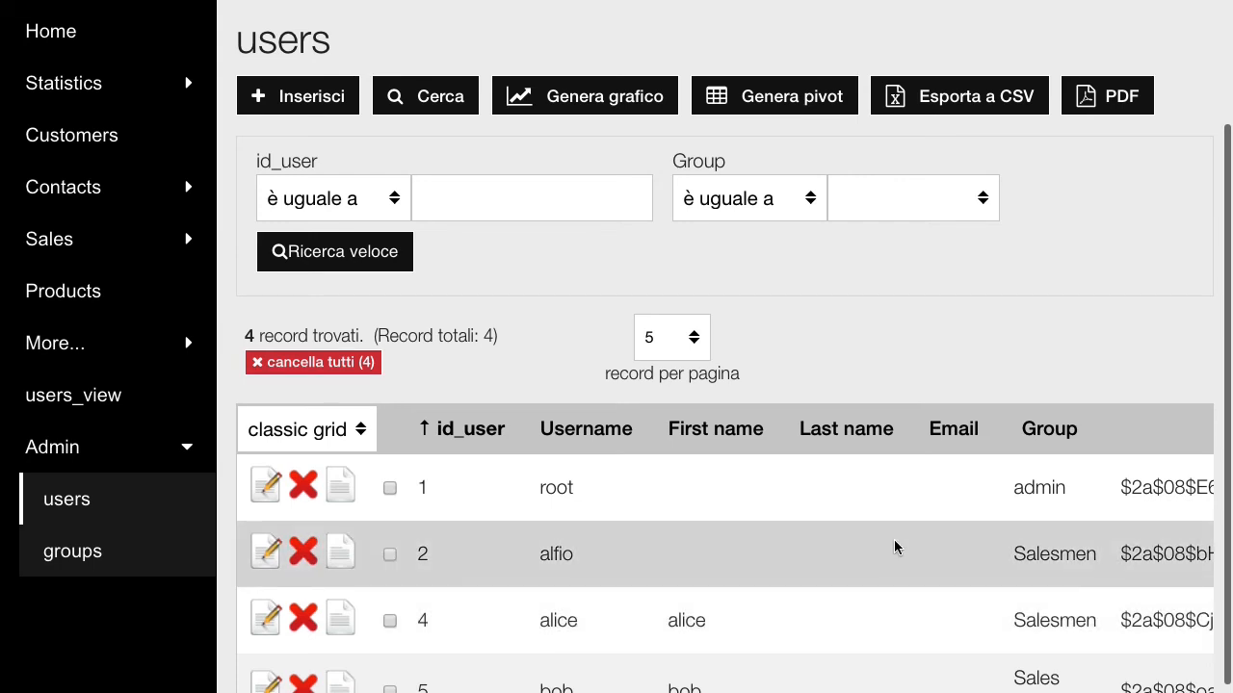
{"action": "scroll", "coordinate": [895, 545], "scroll_direction": "up", "scroll_amount": 3}
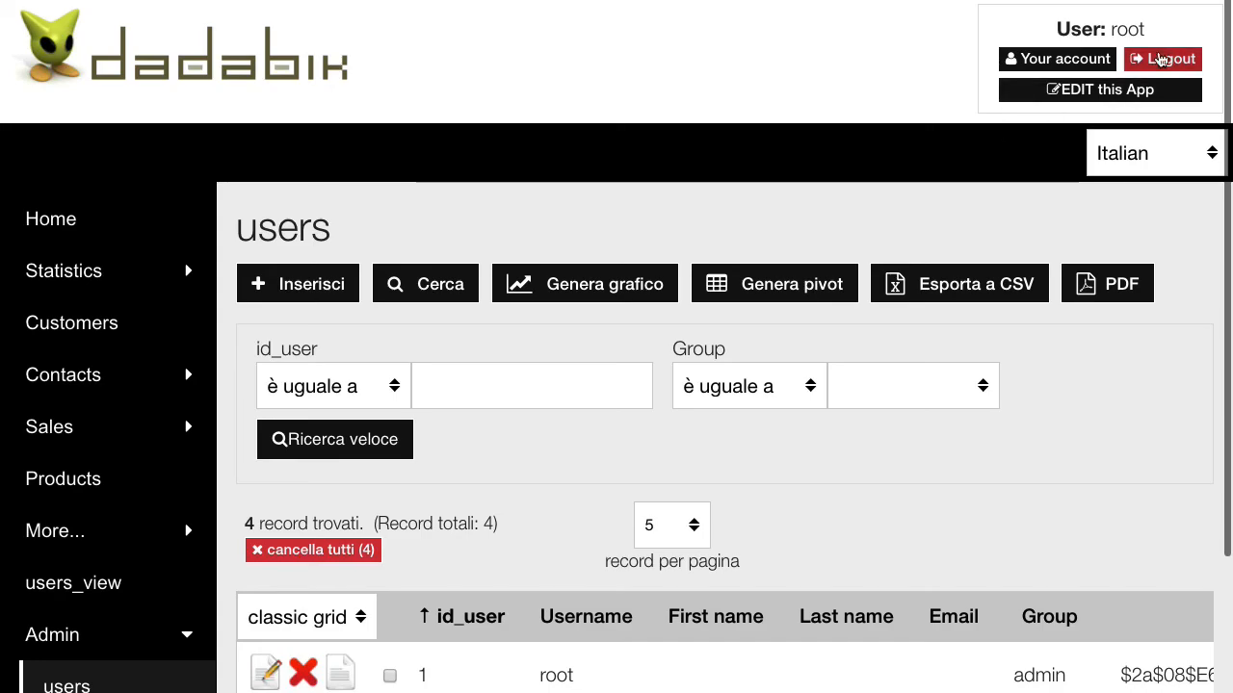
{"action": "left_click", "coordinate": [1167, 58]}
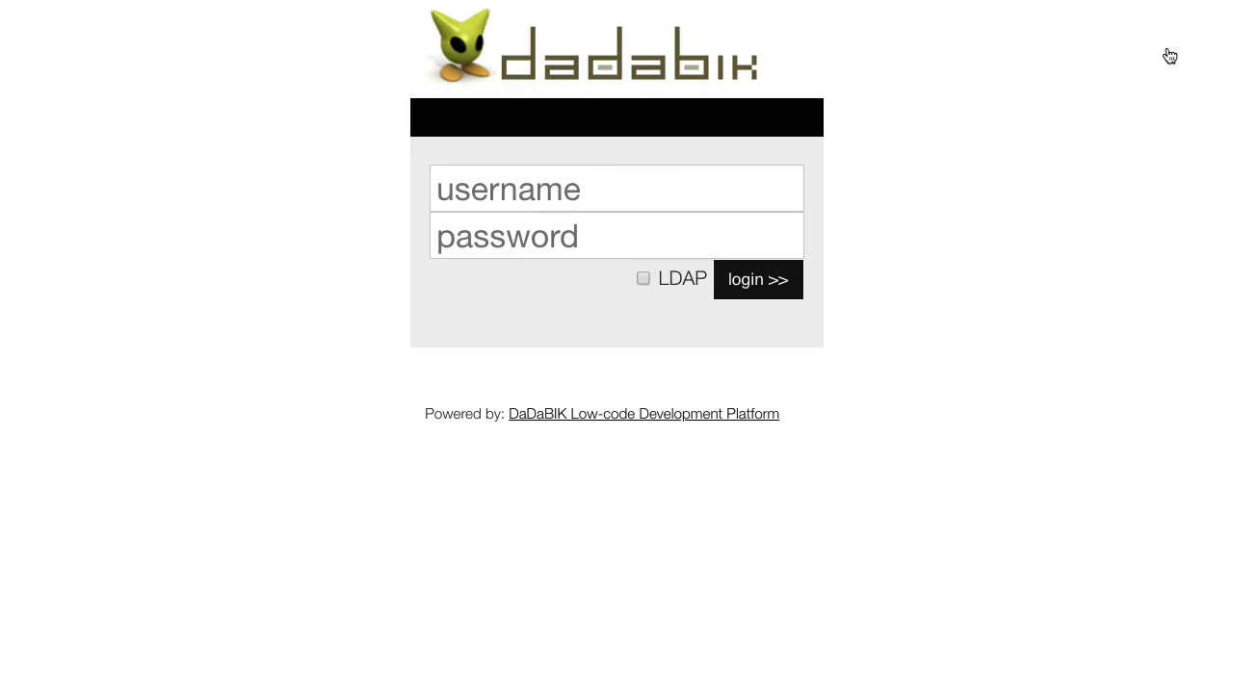
- Log in with the Salesmen user's username and password
{"action": "left_click", "coordinate": [512, 187]}
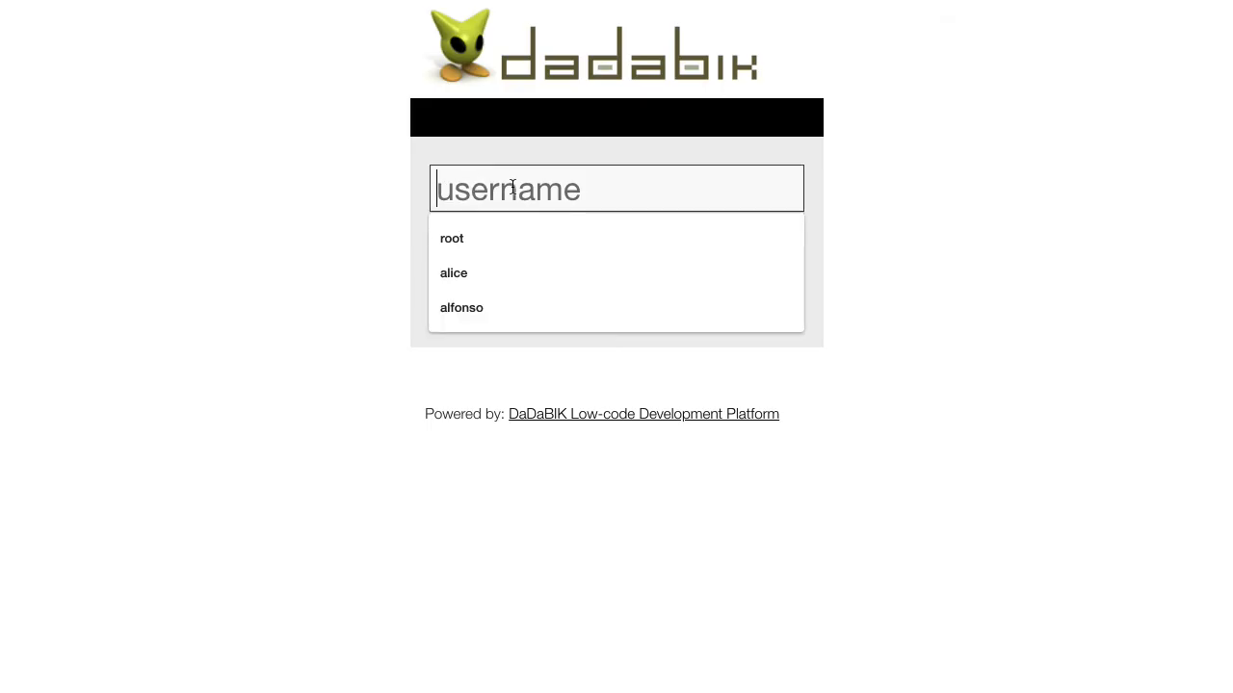
{"action": "type", "text": "alfio"}
{"action": "key", "text": "Tab"}
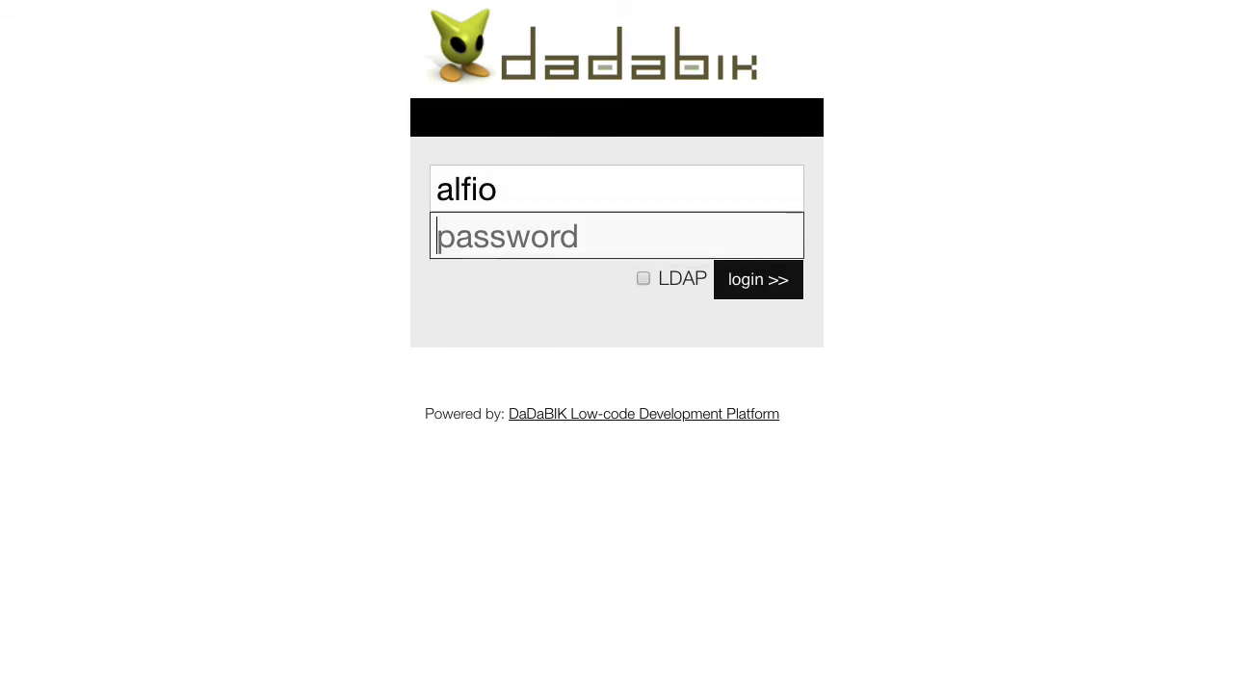
{"action": "type", "text": "*******"}
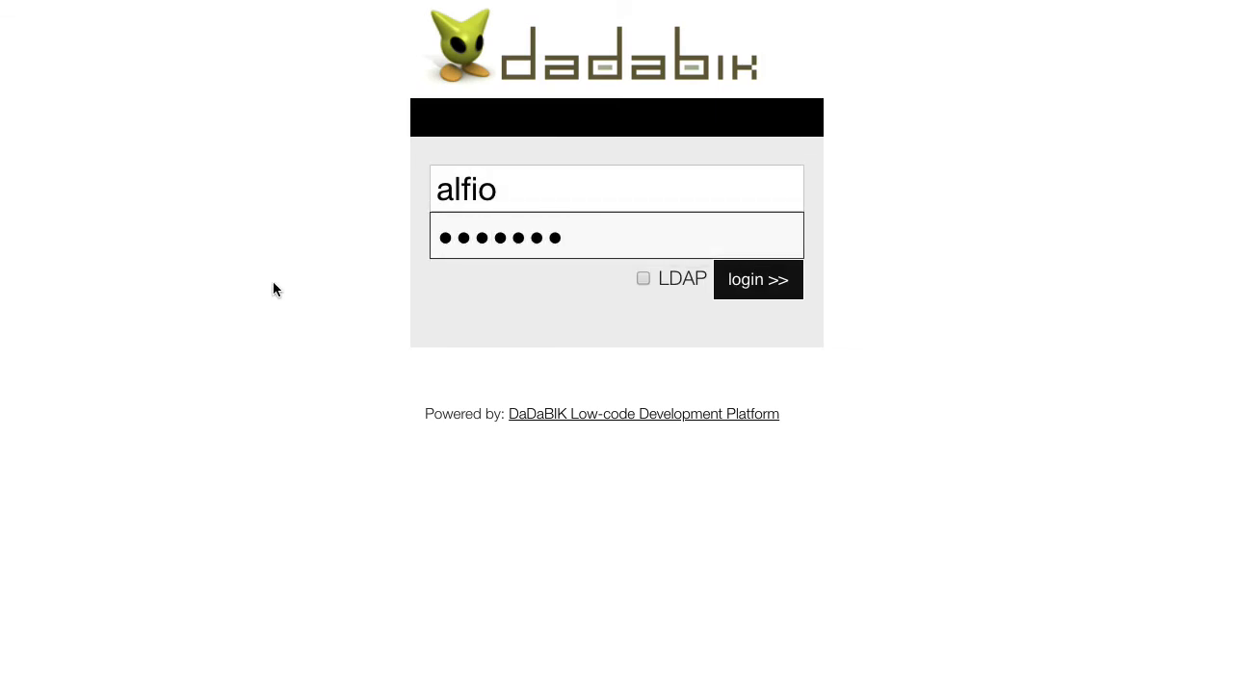
{"action": "key", "text": "Return"}
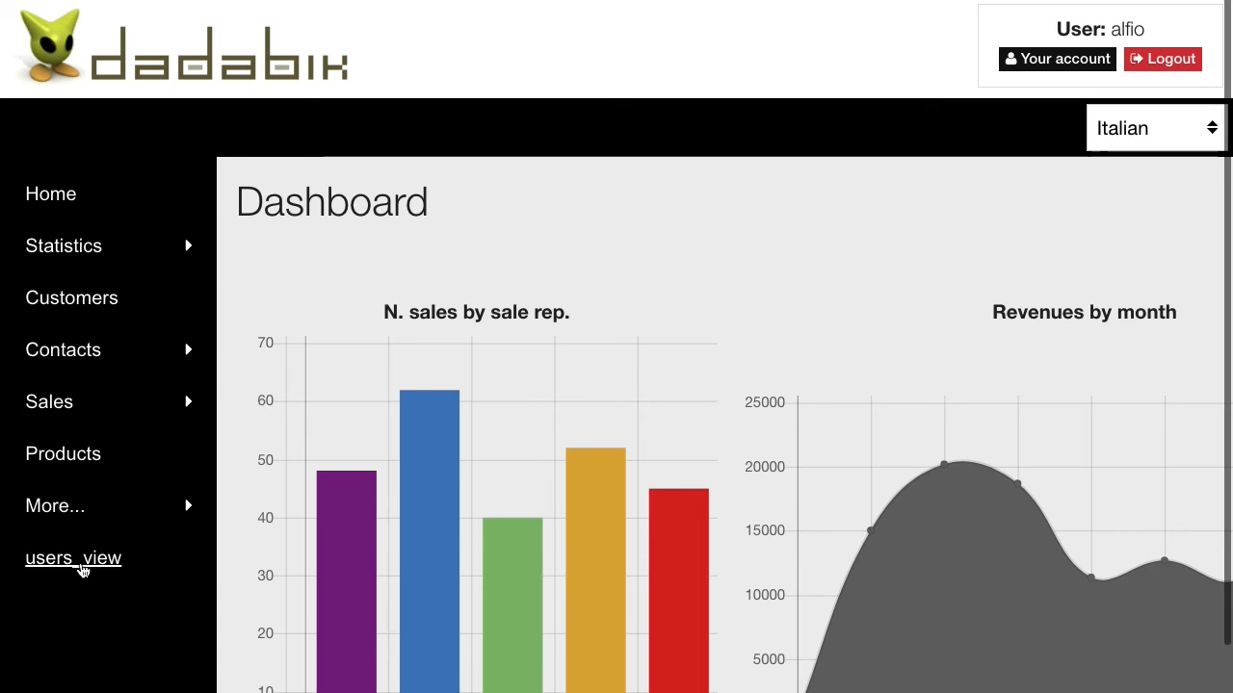
- Open the second users_view record and confirm Group offers only Sales directors and Salesmen, without saving
{"action": "left_click", "coordinate": [81, 567]}
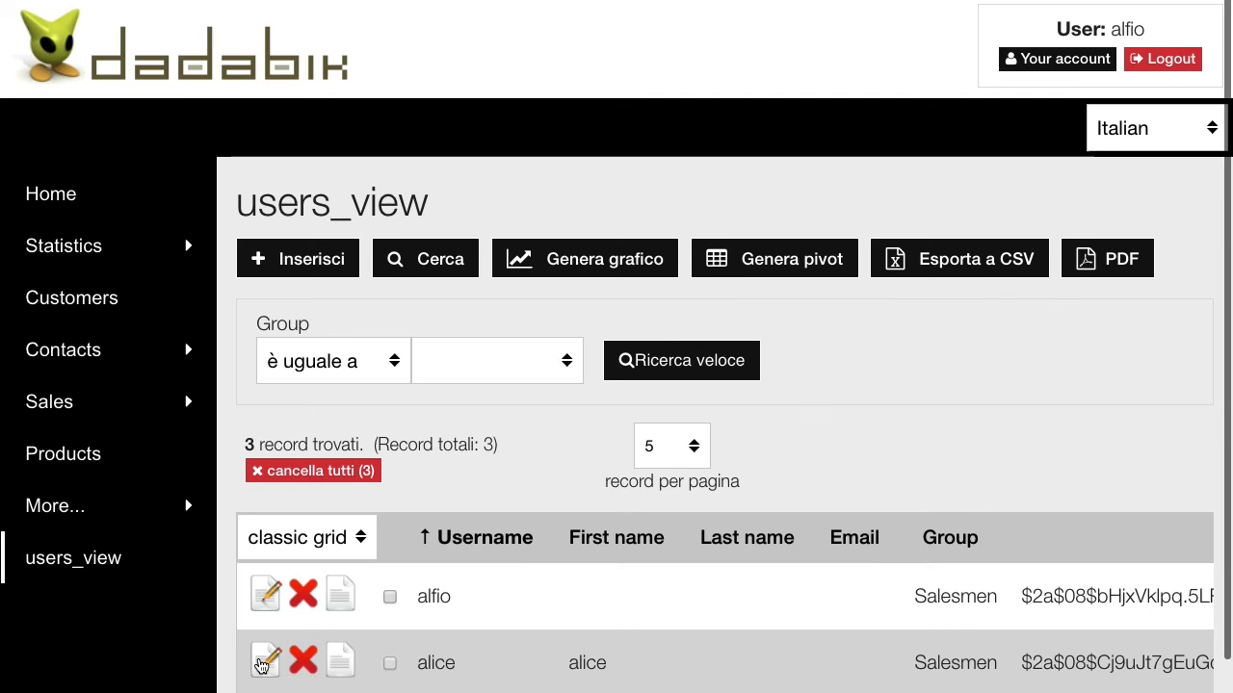
{"action": "left_click", "coordinate": [261, 665]}
{"action": "scroll", "coordinate": [738, 652], "scroll_direction": "down", "scroll_amount": 2}
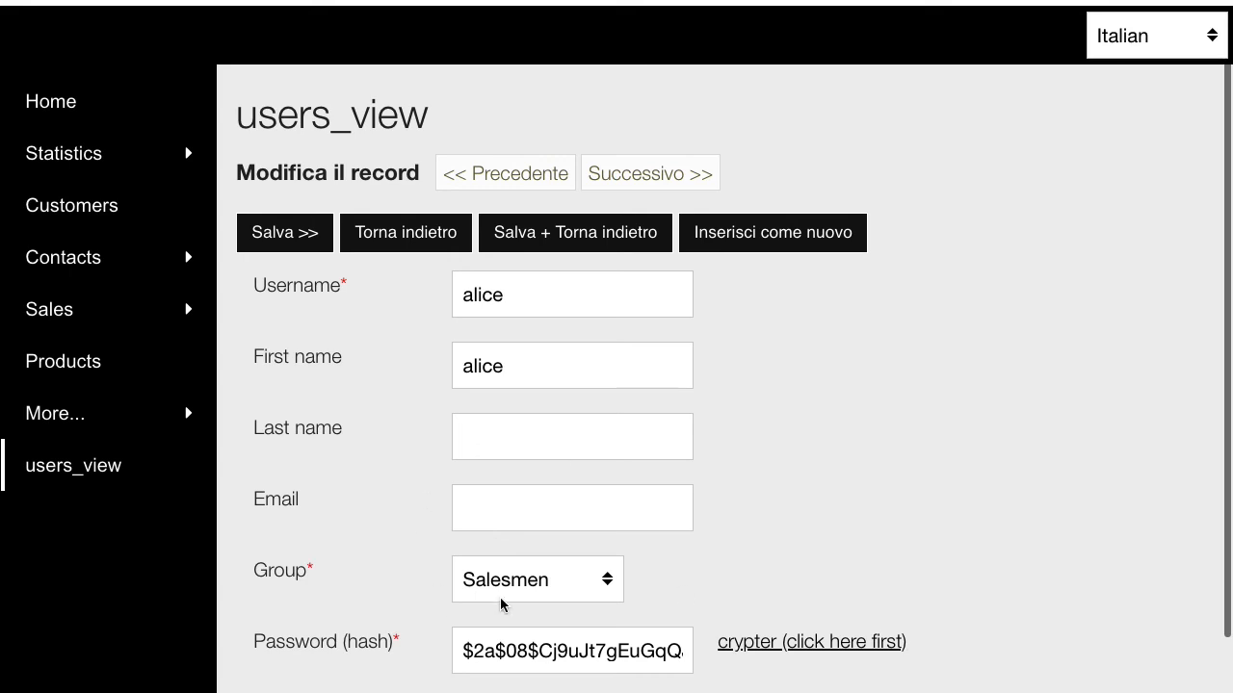
{"action": "left_click", "coordinate": [564, 580]}
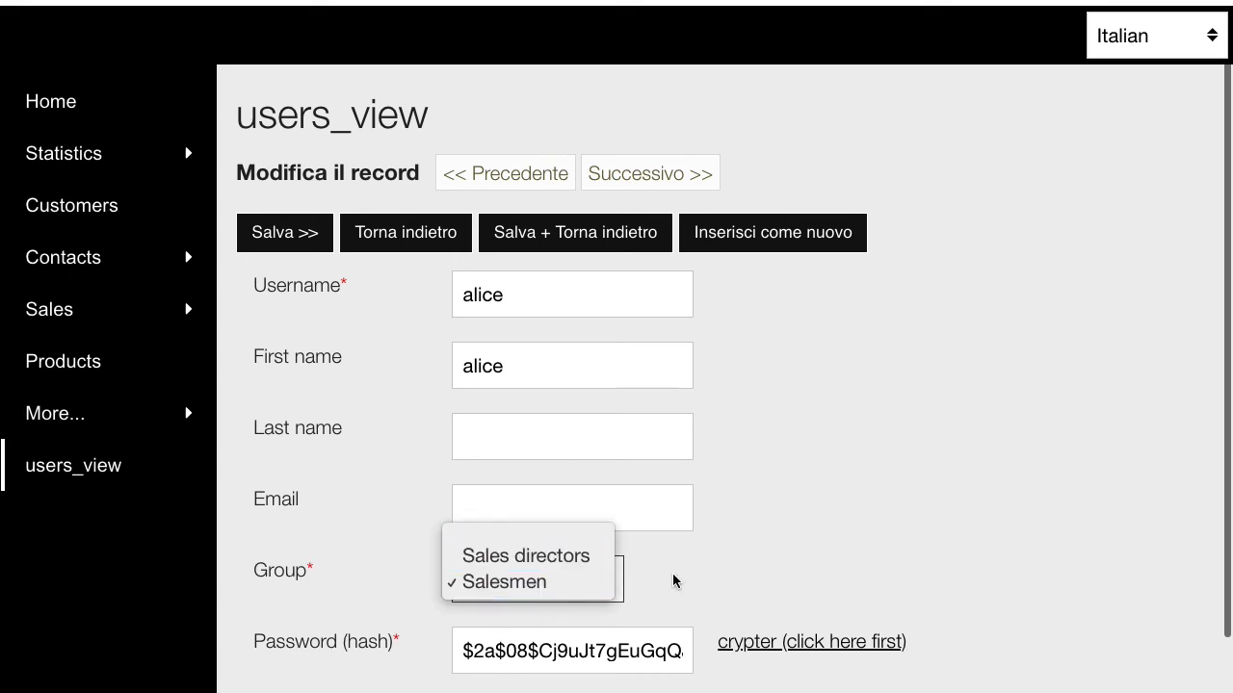
{"action": "left_click", "coordinate": [926, 551]}
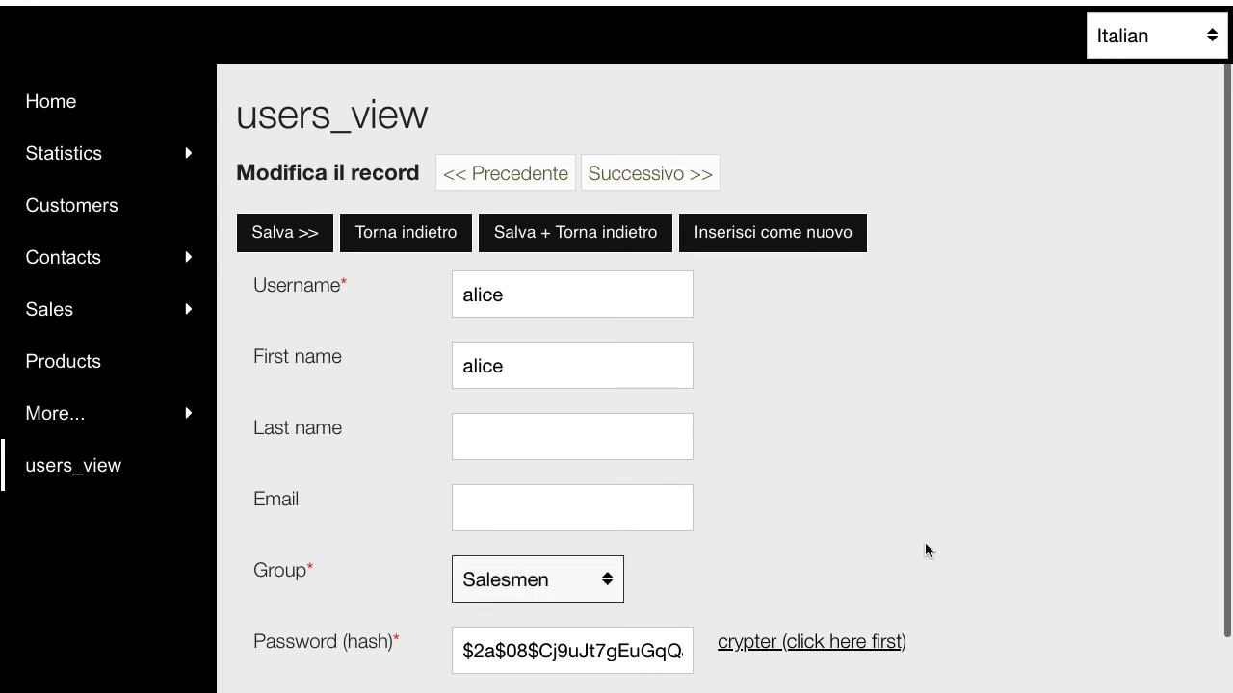
{"action": "scroll", "coordinate": [926, 551], "scroll_direction": "up", "scroll_amount": 2}
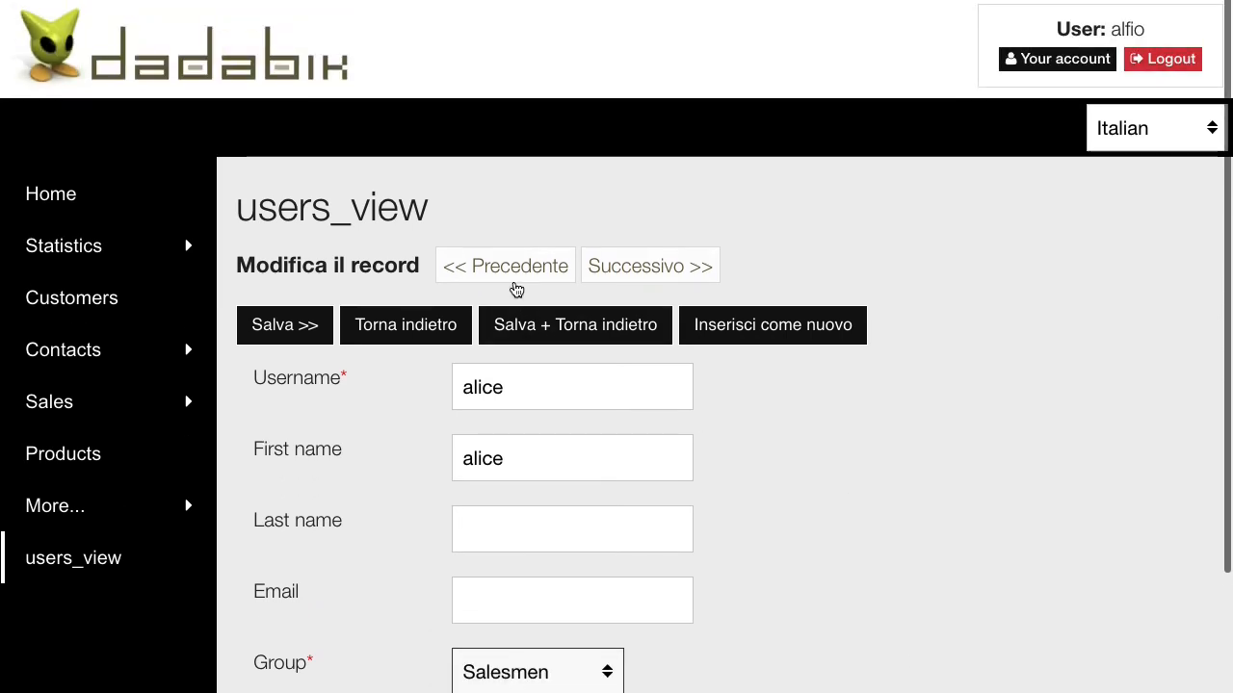
{"action": "left_click", "coordinate": [459, 323]}
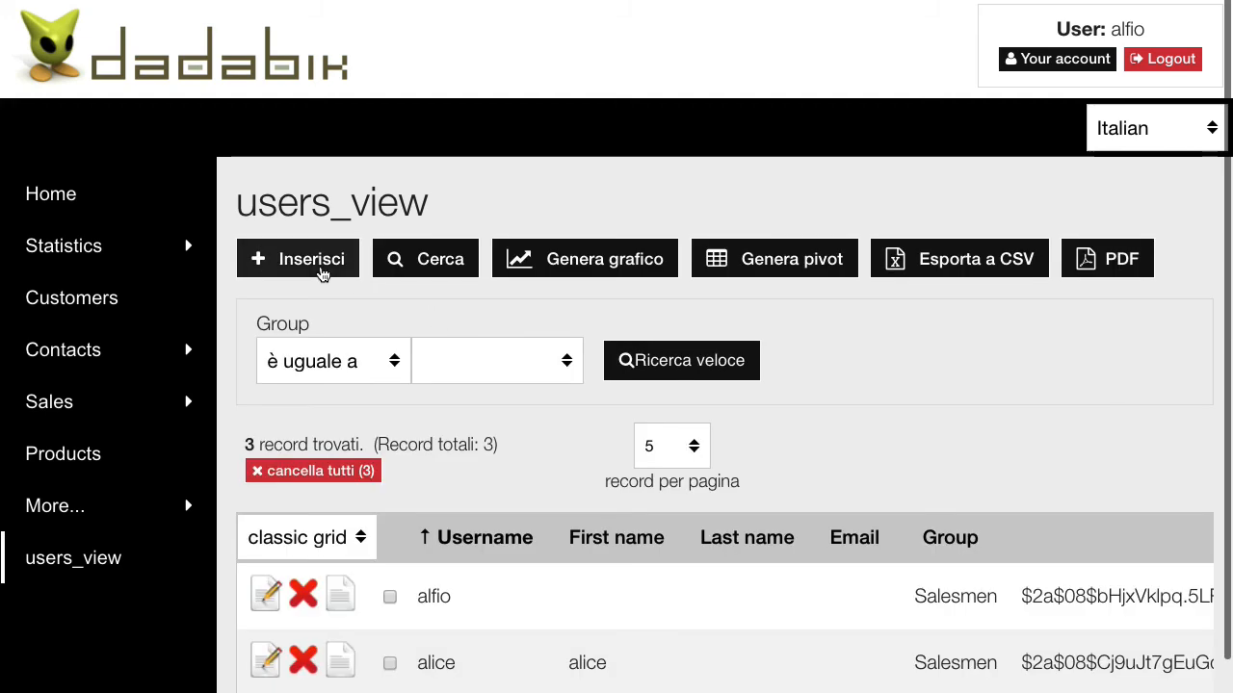
- Start a new users_view record and verify the Group list offers only Sales directors and Salesmen
{"action": "left_click", "coordinate": [323, 274]}
{"action": "scroll", "coordinate": [593, 590], "scroll_direction": "down", "scroll_amount": 1}
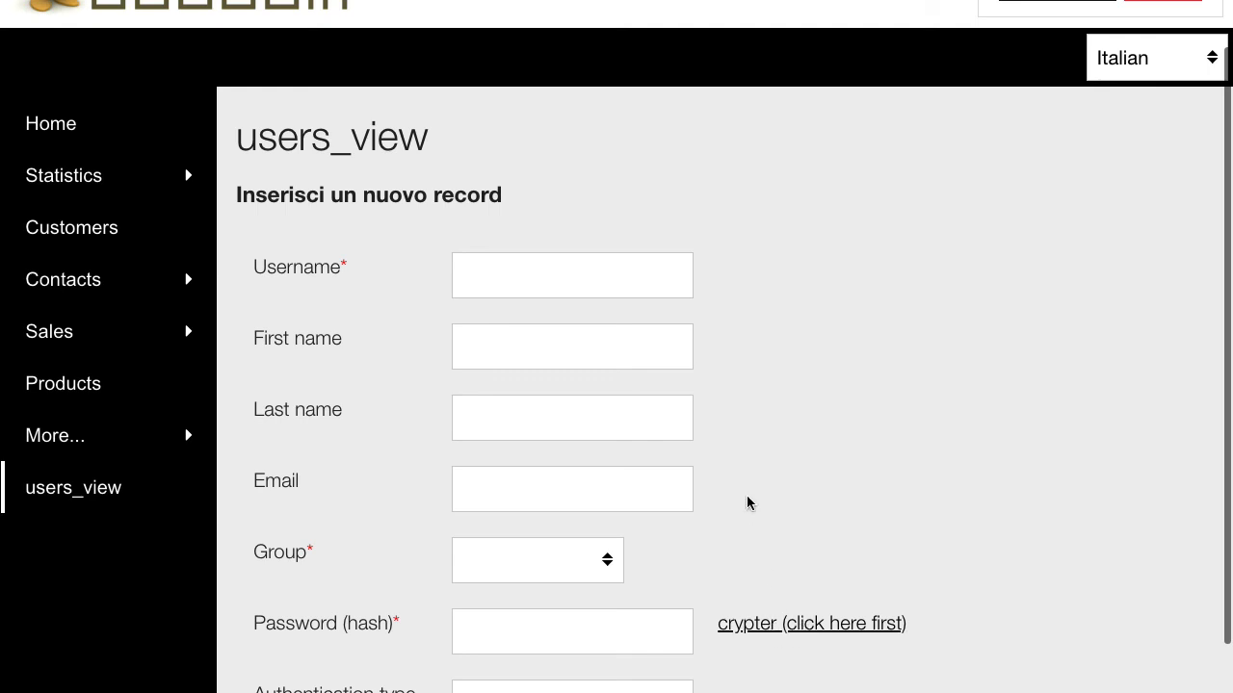
{"action": "left_click", "coordinate": [551, 565]}
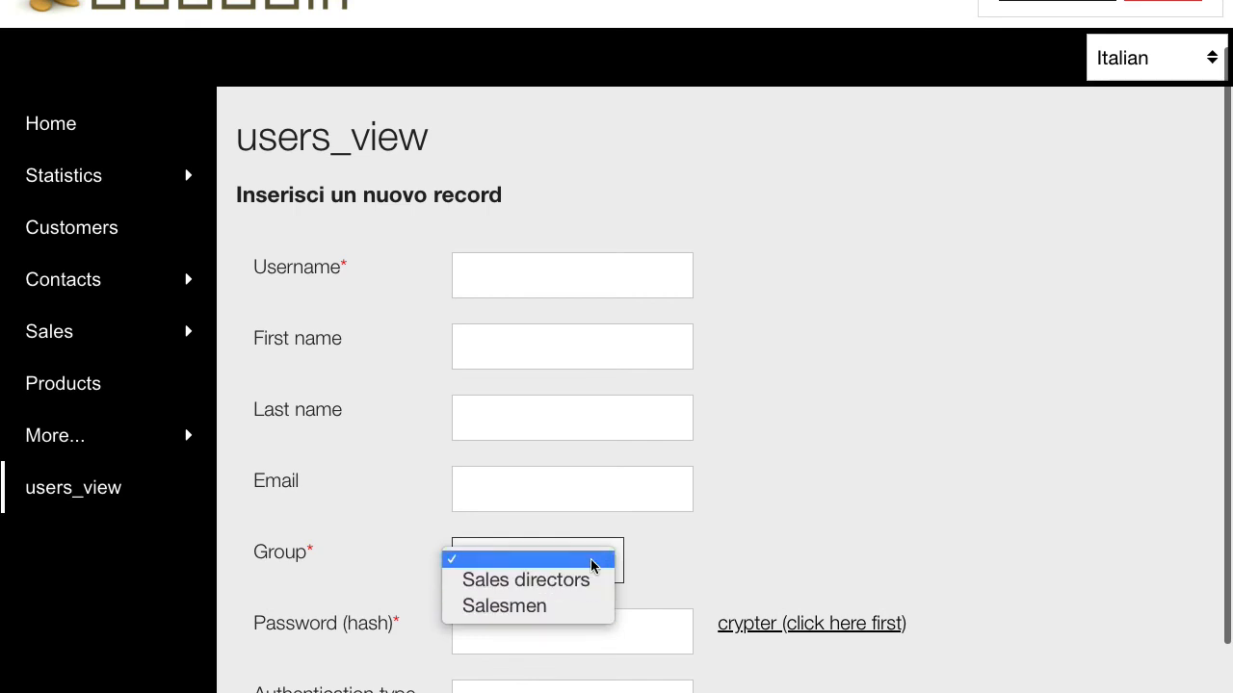
{"action": "left_click", "coordinate": [794, 504]}
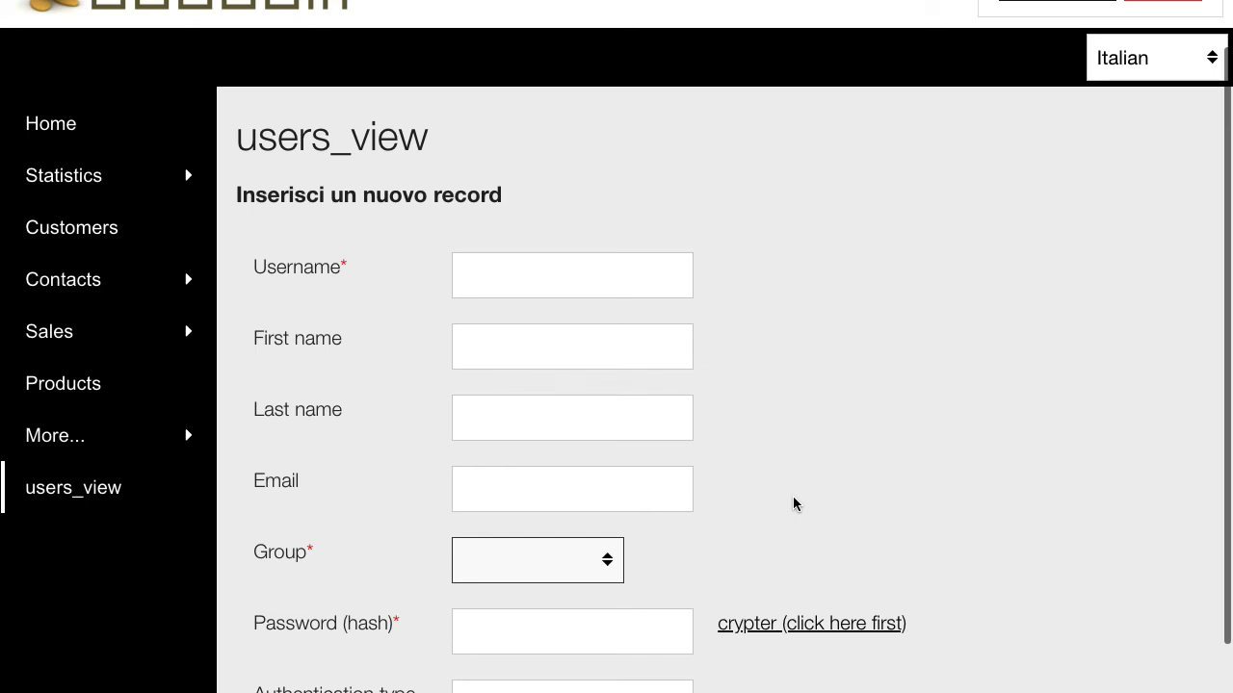
{"action": "left_click", "coordinate": [923, 352]}
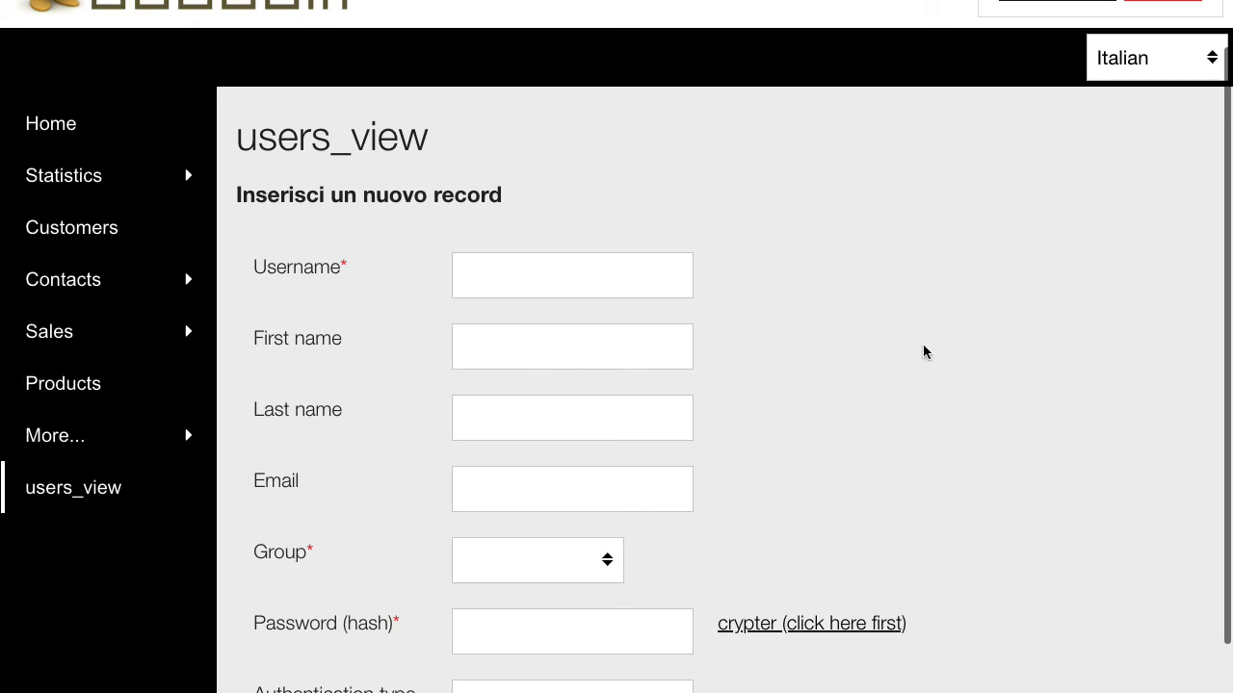